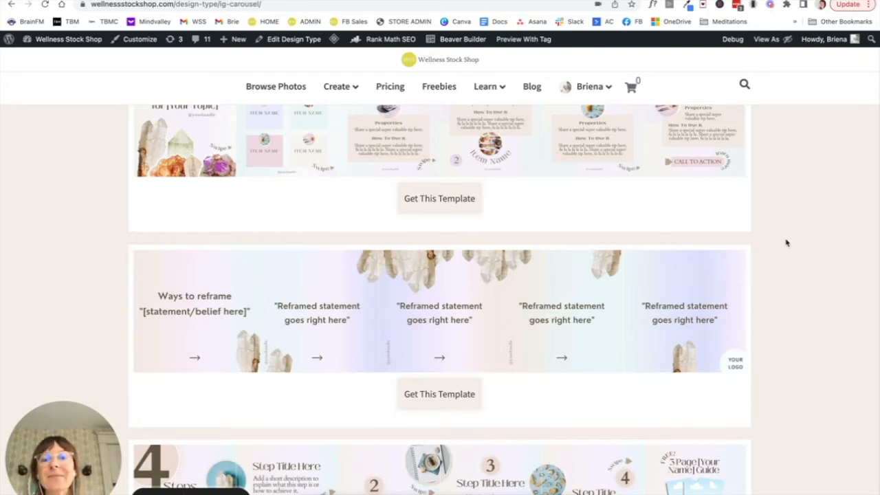
- Browse the Instagram carousel templates, examining how images span adjoining slides in the reframe, 4 Steps and essential oil designs
scroll(787, 242, down, 2)
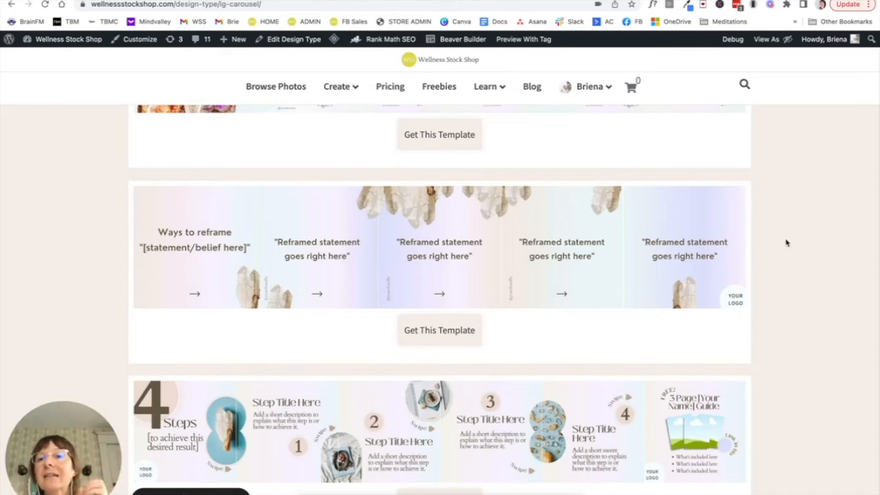
scroll(786, 242, down, 6)
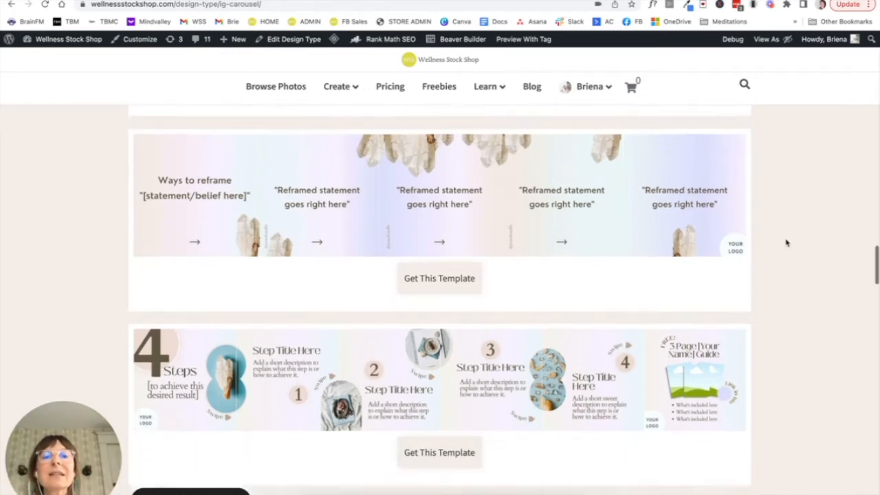
scroll(787, 242, up, 5)
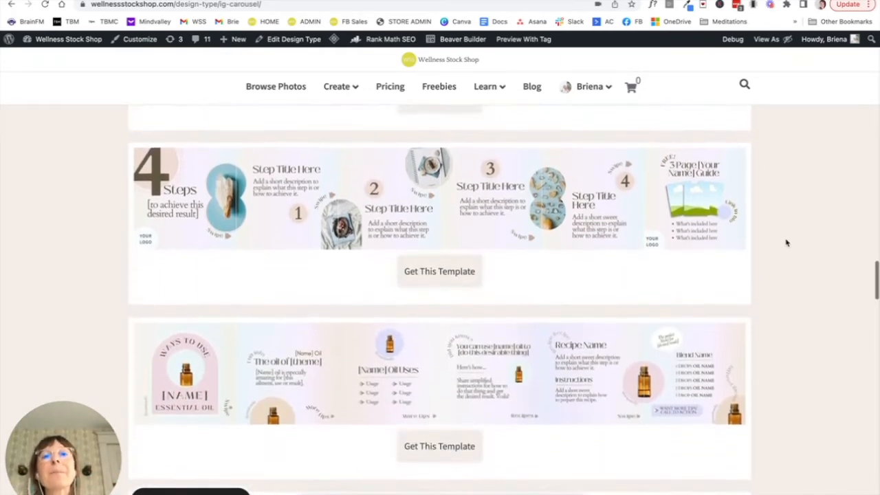
scroll(786, 242, up, 1)
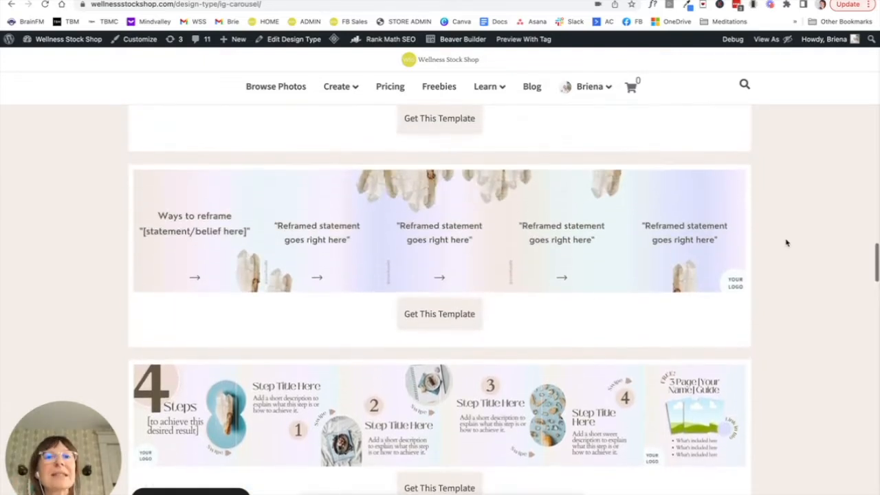
scroll(786, 242, up, 3)
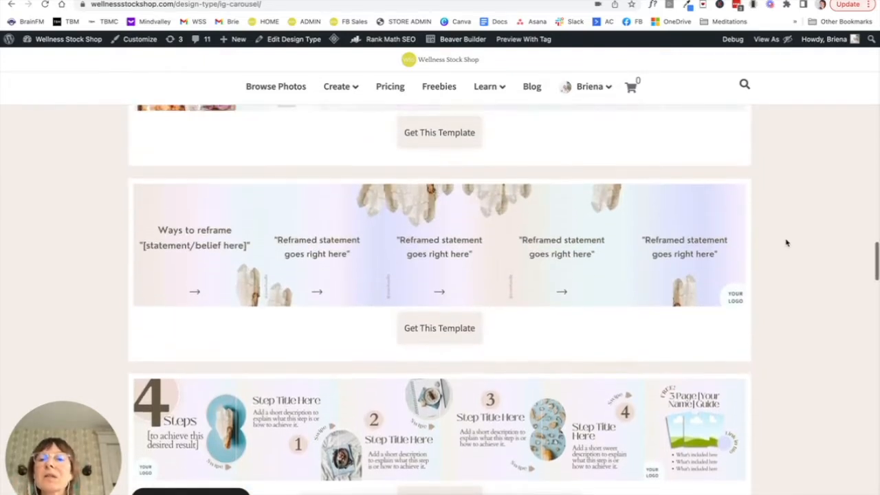
scroll(786, 242, down, 3)
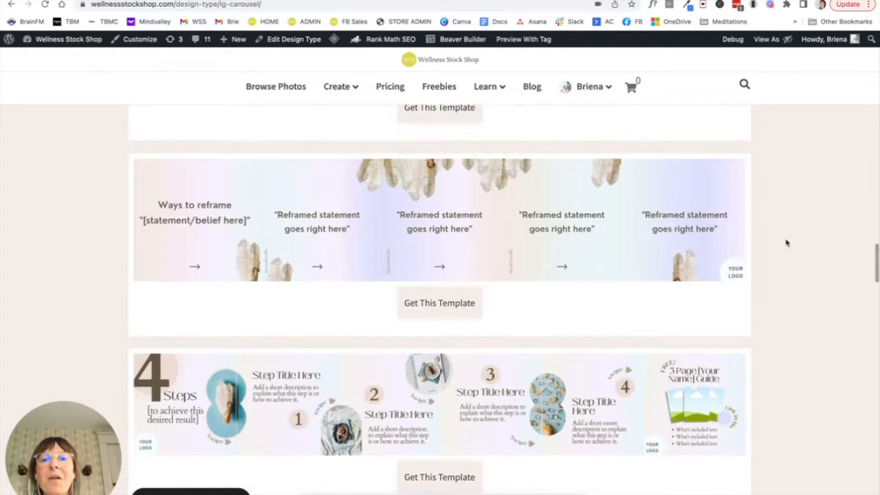
scroll(786, 242, down, 3)
scroll(787, 242, down, 3)
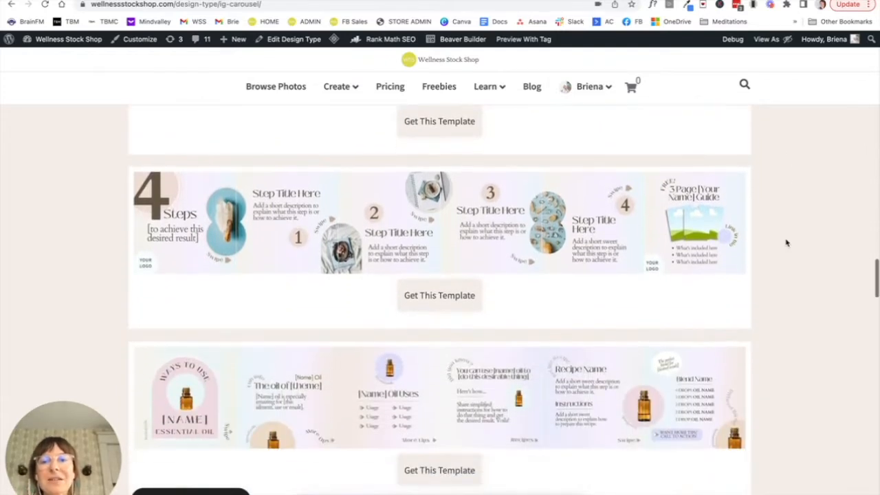
scroll(786, 242, down, 1)
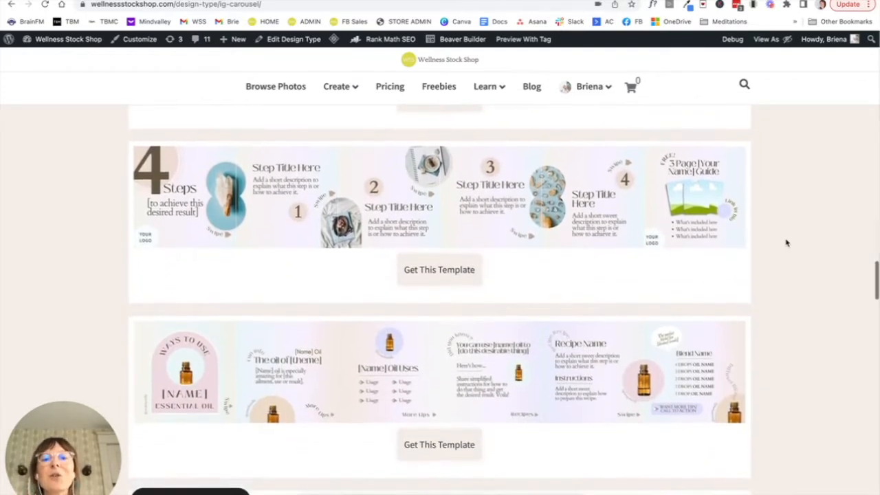
scroll(787, 242, up, 7)
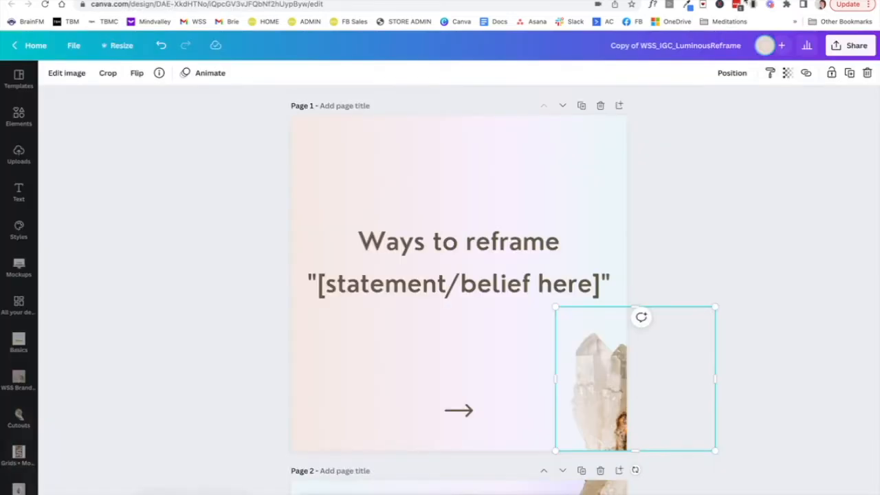
- Look over the pages of the LuminousReframe carousel copy in Canva
click(791, 227)
scroll(744, 357, down, 1)
scroll(745, 357, up, 1)
click(797, 494)
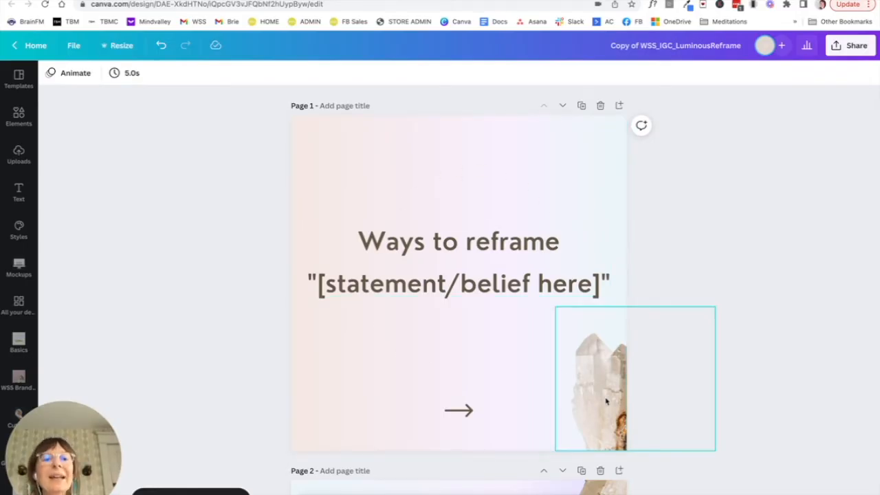
- Duplicate the "Ways to reframe" cover page with the crystal overhanging its right edge
click(607, 397)
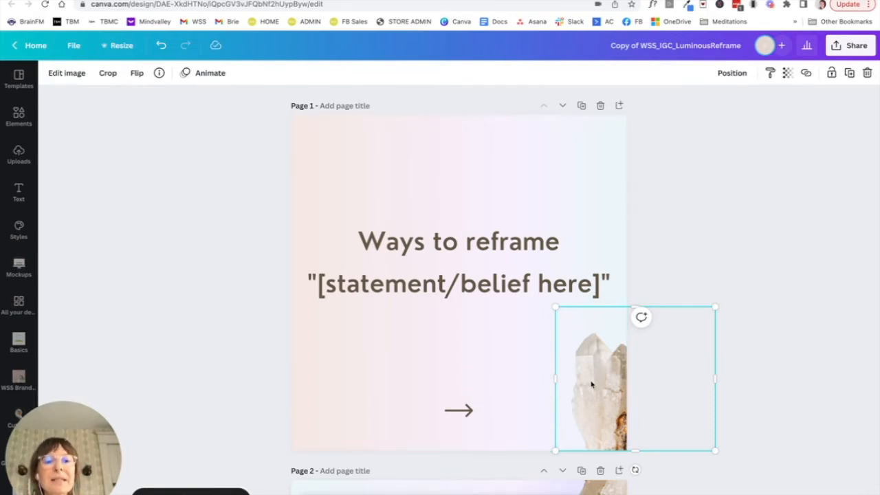
click(527, 349)
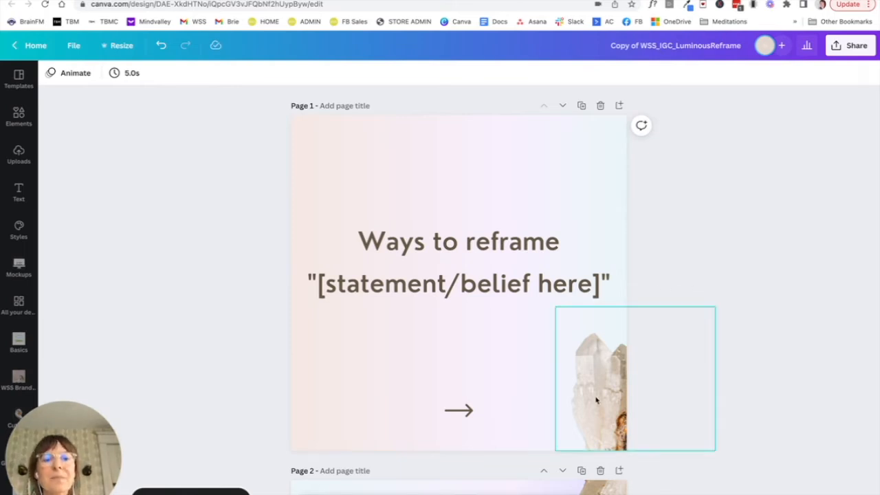
click(583, 107)
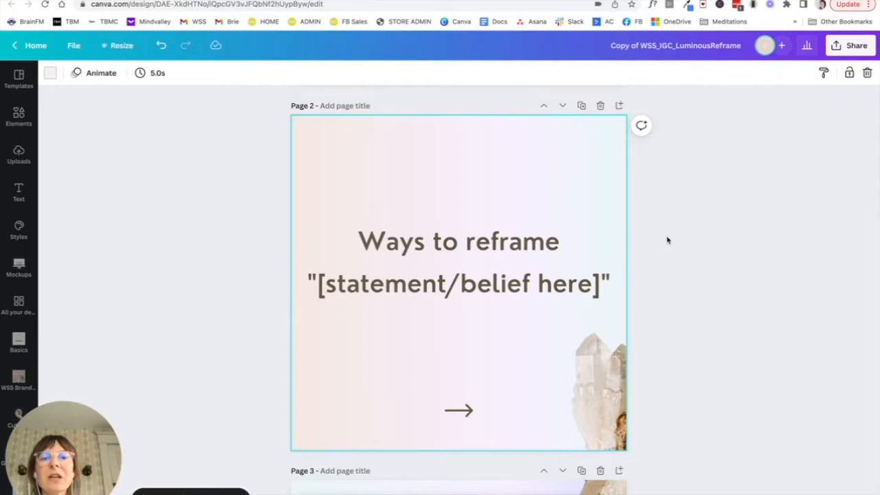
- Crop page 2's crystal image to the part beyond the right page edge and move that remainder flush with the left page edge
click(607, 371)
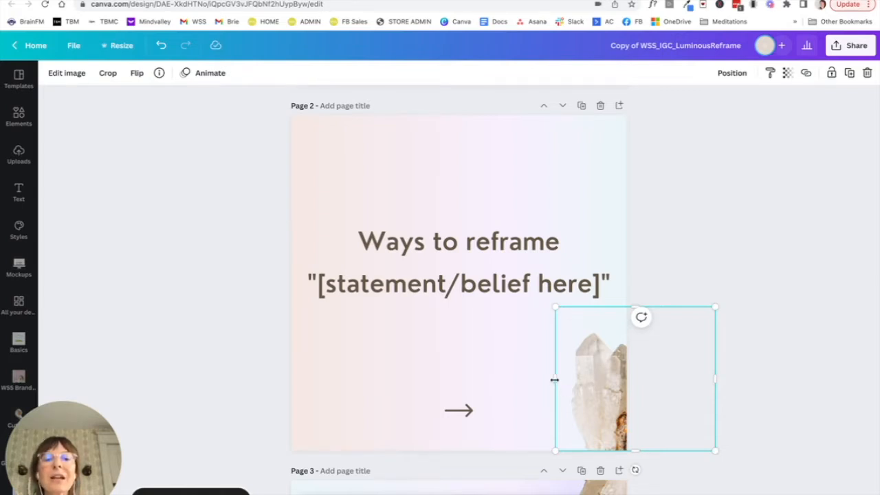
drag(556, 380, 625, 382)
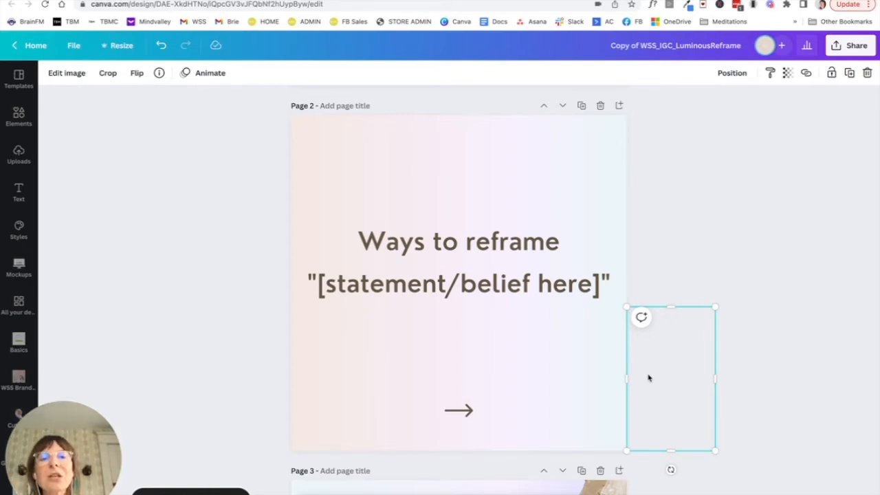
key(shift+Left)
key(shift+Left)
key(shift+Left)
key(shift+Left)
key(shift+Left)
key(shift+Left)
key(shift+Left)
key(shift+Left)
key(shift+Left)
key(shift+Left)
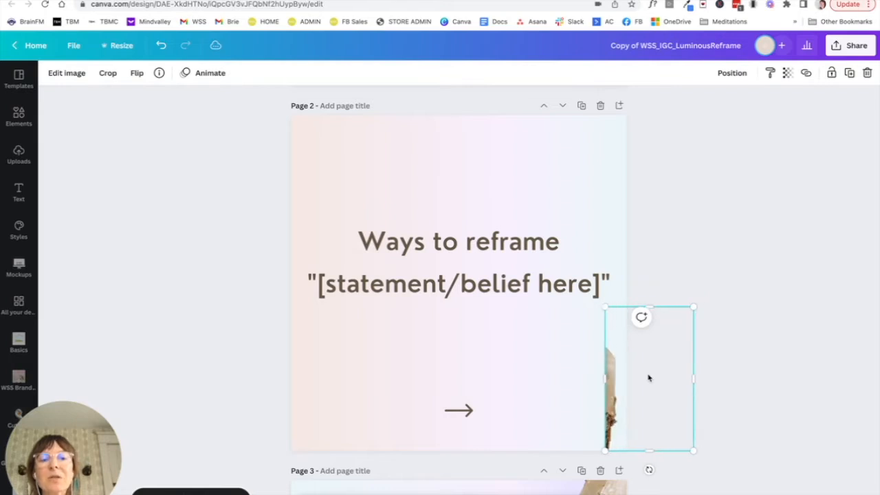
key(shift+Left)
key(shift+Left)
key(shift+Left)
key(shift+Left)
key(shift+Left)
key(shift+Left)
key(shift+Left)
key(shift+Left)
key(shift+Left)
key(shift+Left)
key(shift+Left)
key(shift+Left)
key(shift+Left)
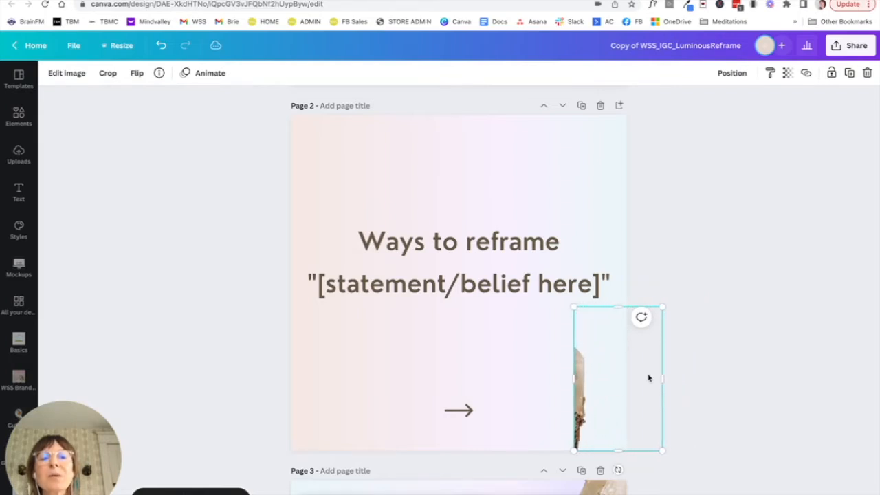
key(shift+Left)
key(shift+Left)
key(shift+Left)
key(shift+Left)
key(shift+Left)
key(shift+Left)
key(shift+Left)
key(shift+Left)
key(shift+Left)
key(shift+Left)
key(shift+Left)
key(shift+Left)
key(shift+Left)
key(shift+Left)
key(shift+Left)
key(shift+Left)
key(shift+Left)
key(shift+Left)
key(shift+Left)
key(shift+Left)
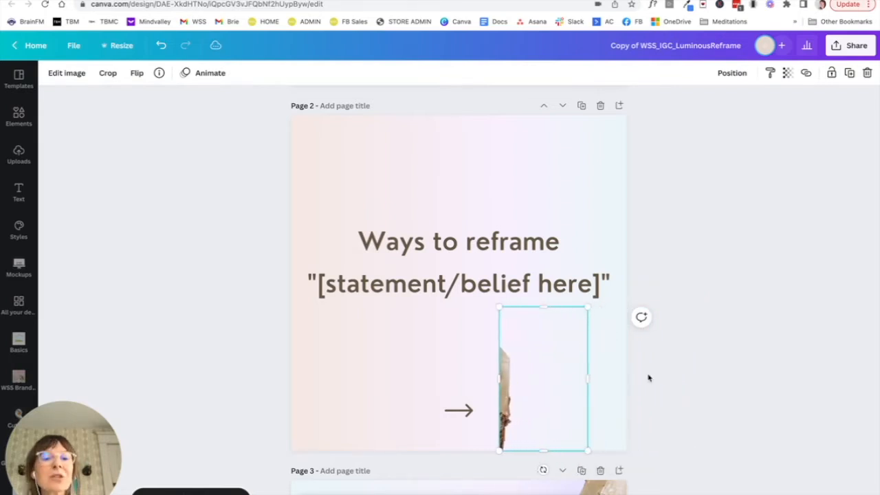
key(shift+Left)
key(shift+Left)
key(shift+Left)
key(shift+Left)
key(shift+Left)
key(shift+Left)
key(shift+Left)
key(shift+Left)
key(shift+Left)
key(shift+Left)
key(shift+Left)
key(shift+Left)
key(shift+Left)
key(shift+Left)
key(shift+Left)
key(shift+Left)
key(shift+Left)
key(shift+Left)
key(shift+Left)
key(shift+Left)
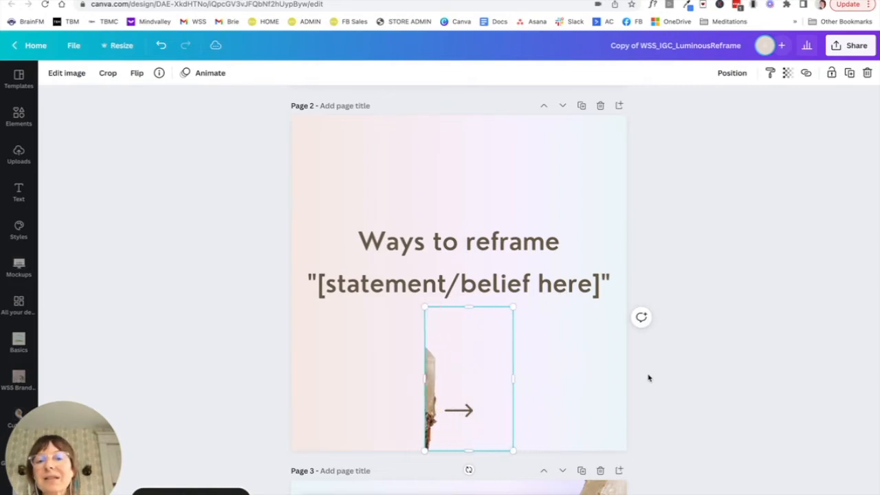
key(shift+Left)
key(shift+Left)
key(shift+Left)
key(shift+Left)
key(shift+Left)
key(shift+Left)
key(shift+Left)
key(shift+Left)
key(shift+Left)
key(shift+Left)
key(shift+Left)
key(shift+Left)
key(shift+Left)
key(shift+Left)
key(shift+Left)
key(shift+Left)
key(shift+Left)
key(shift+Left)
key(shift+Left)
key(shift+Left)
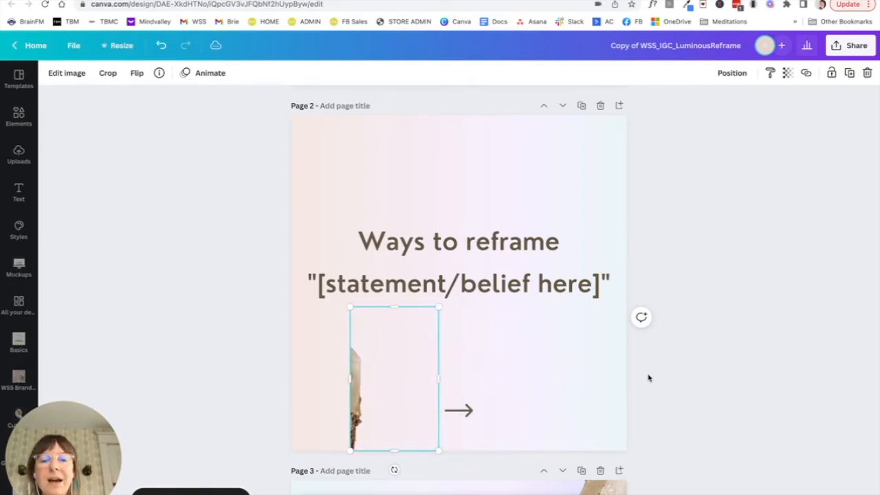
key(shift+Left)
key(shift+Left)
key(shift+Left)
key(shift+Left)
key(shift+Left)
key(shift+Left)
key(shift+Left)
key(shift+Left)
key(shift+Left)
key(shift+Left)
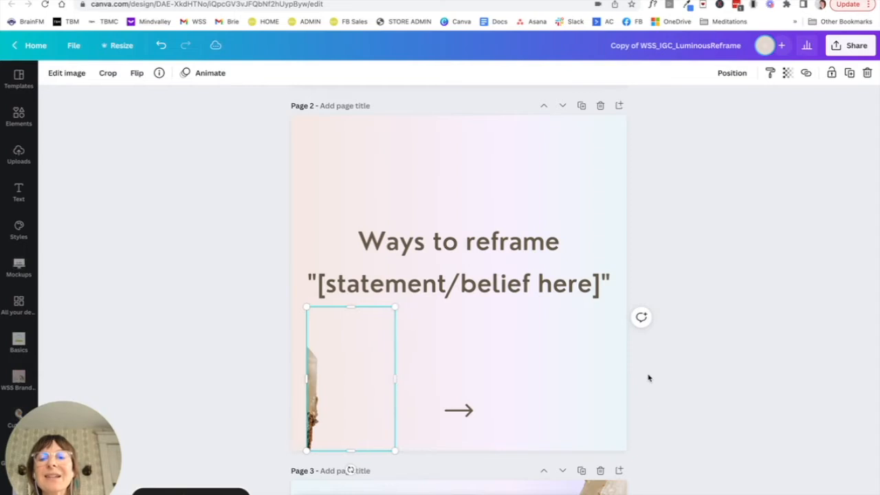
key(shift+Left)
key(shift+Left)
key(shift+Left)
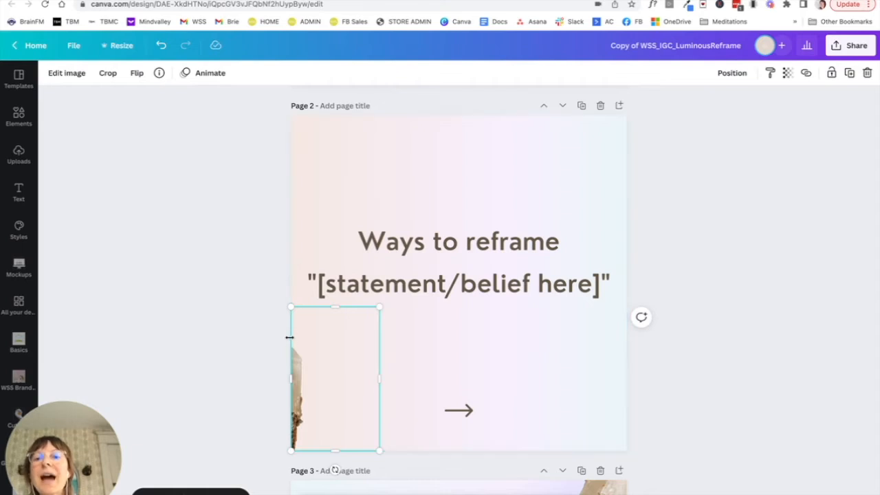
- Check in the page overview how the crystal runs from page 1 to page 2, and return to page 2
click(299, 252)
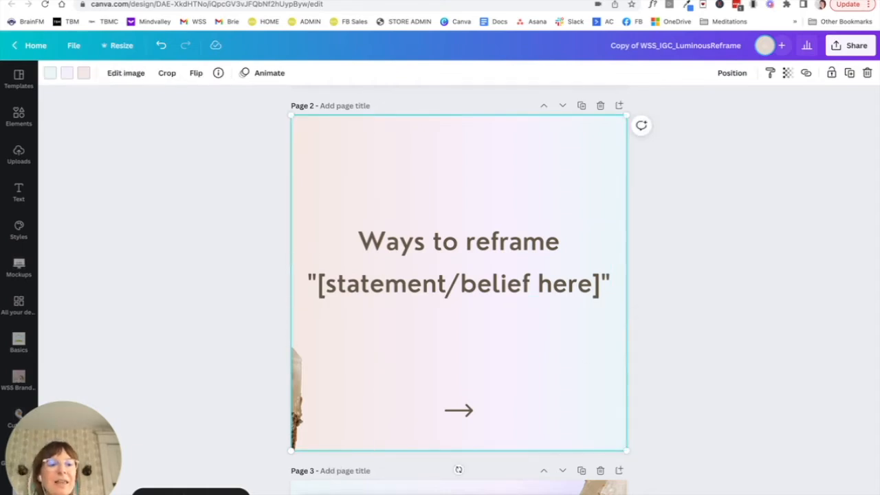
click(793, 493)
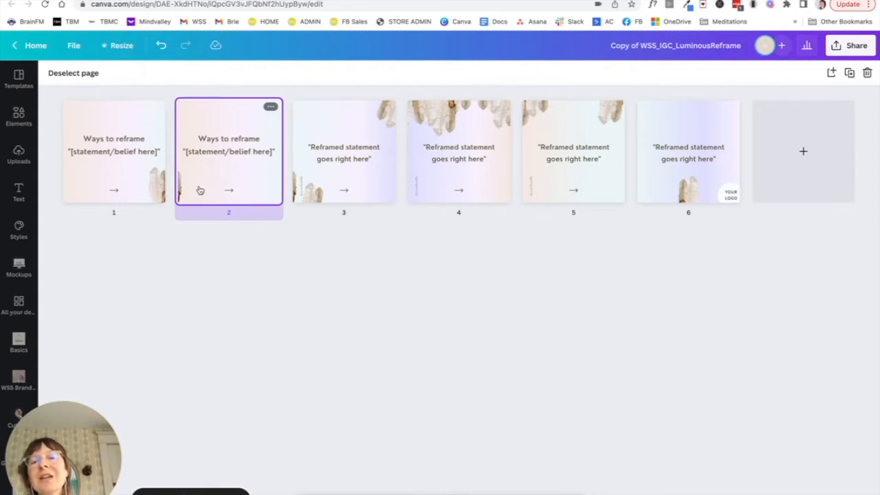
double_click(233, 190)
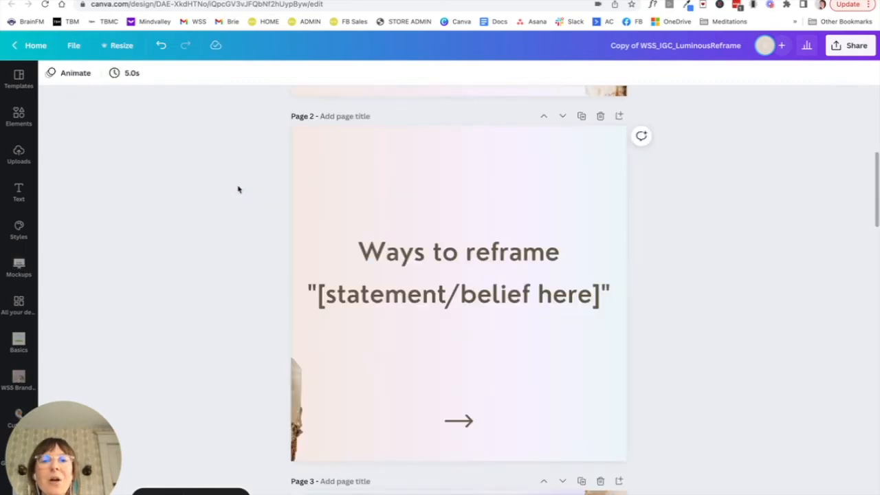
- Copy the full crystal image from page 1 and paste it onto page 2
scroll(468, 197, up, 5)
click(610, 222)
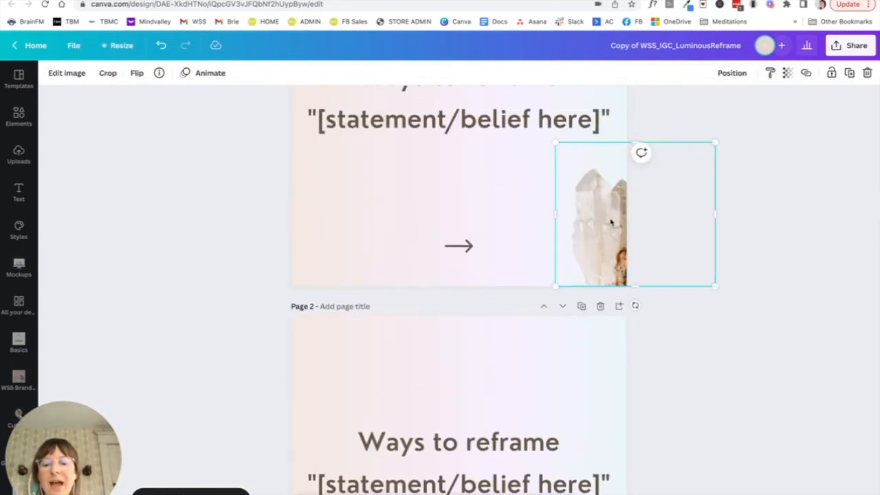
scroll(598, 371, down, 3)
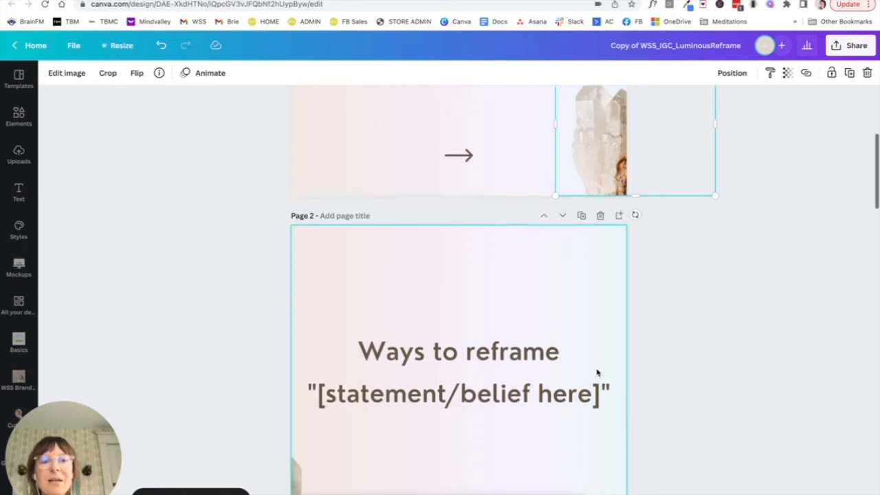
click(596, 220)
key(super+v)
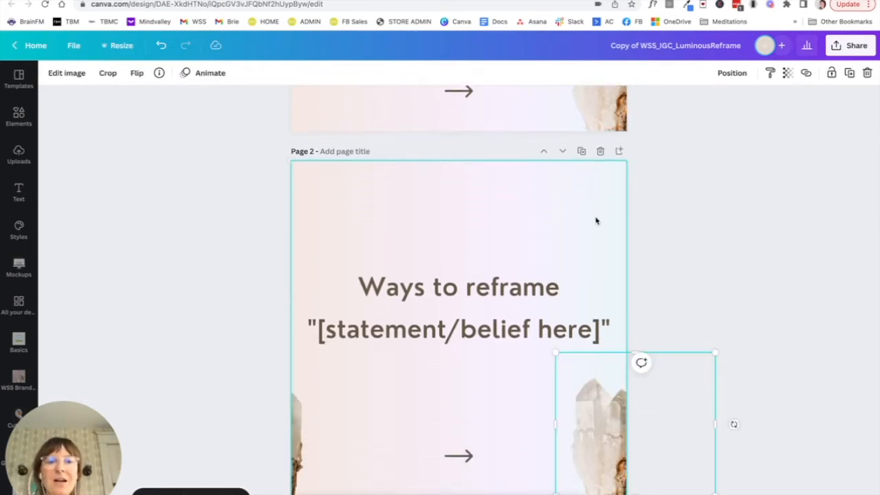
- Rotate the pasted crystal upside down and place it at page 2's top-right corner, overhanging the page edge
scroll(589, 428, down, 1)
drag(588, 428, 583, 246)
drag(631, 306, 563, 143)
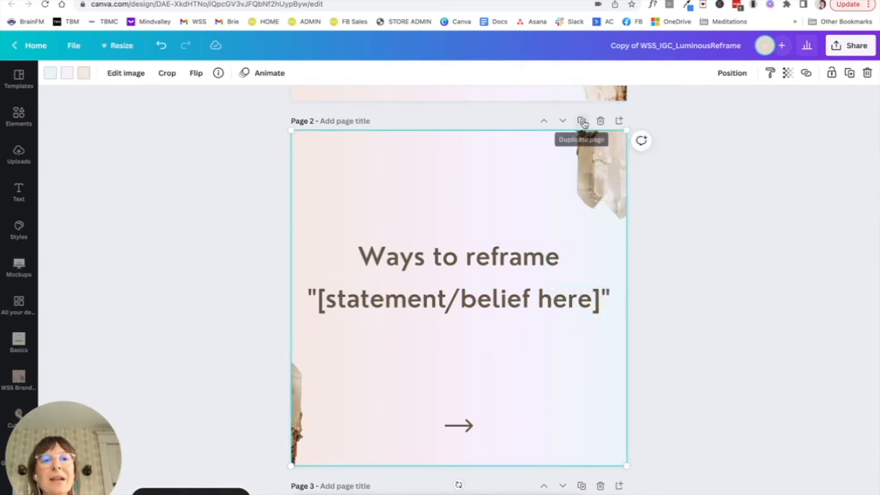
- Duplicate page 2 and delete the cropped crystal sliver at the lower-left edge of the copy
click(580, 121)
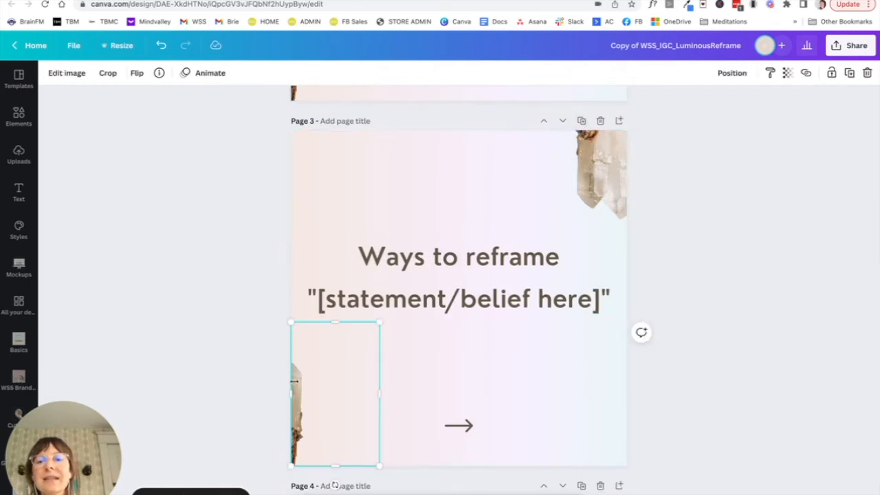
key(Delete)
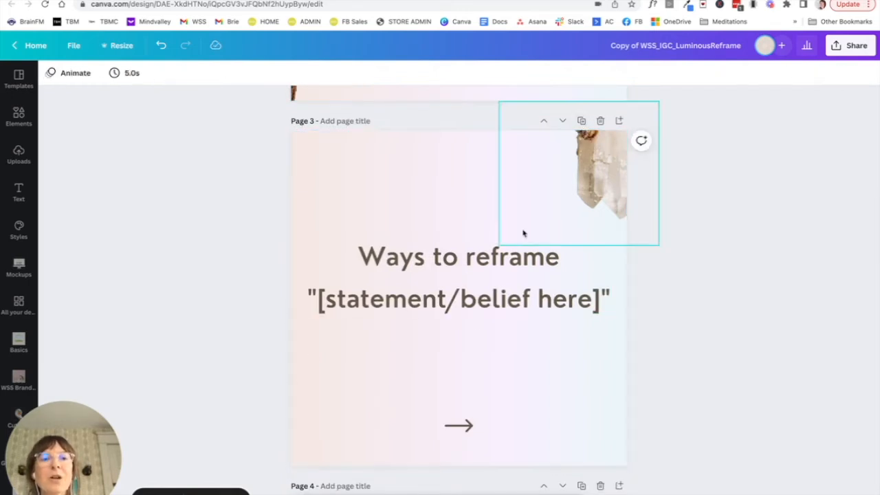
- Crop page 3's upside-down crystal to only the part overhanging the page's right edge, and slide that strip flush to the left edge
click(587, 176)
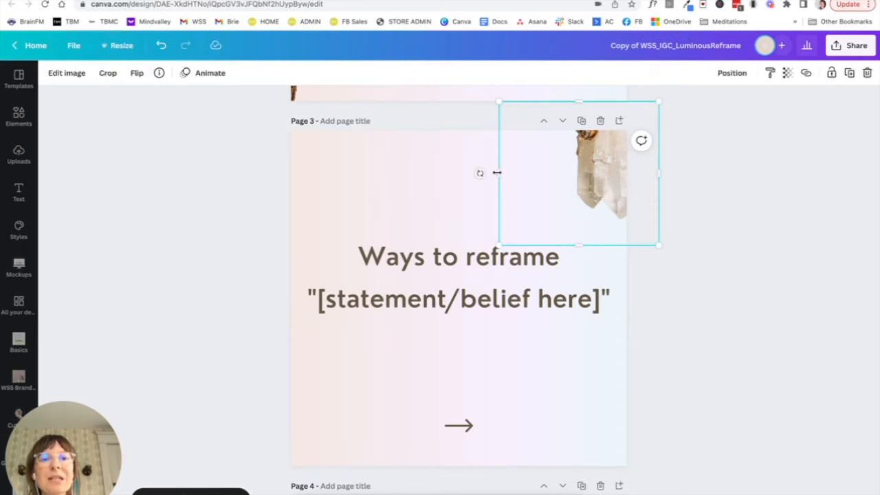
drag(497, 172, 622, 176)
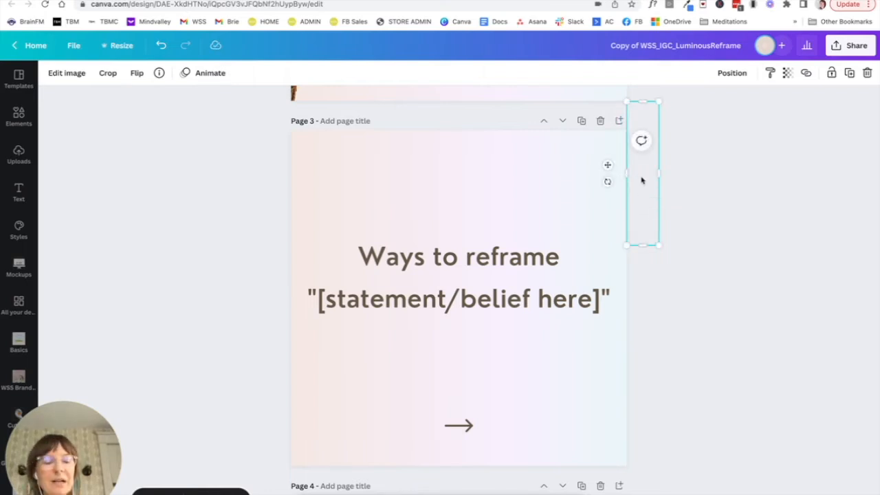
key(Left)
key(Left)
key(Left)
key(Left)
key(Left)
key(Left)
key(Left)
key(Left)
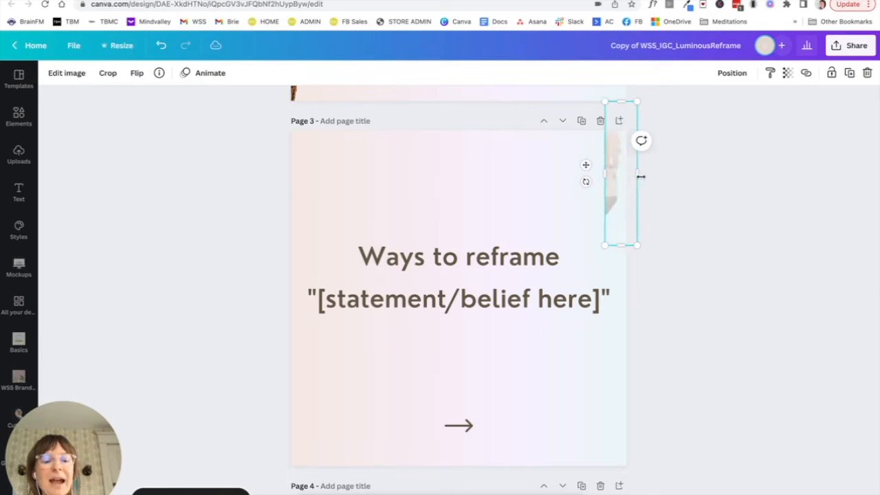
key(Left)
key(Left)
key(Left)
key(Left)
key(Left)
key(Left)
key(Left)
key(Left)
key(Left)
key(Left)
key(Left)
key(Left)
key(Left)
key(Left)
key(Left)
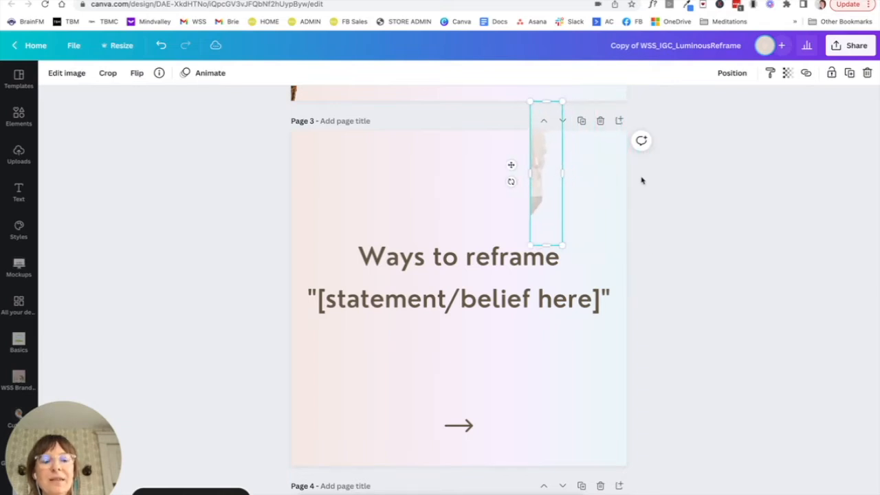
key(Left)
key(Left)
key(Left)
key(Left)
key(Left)
key(Left)
key(Left)
key(Left)
key(Left)
key(Left)
key(Left)
key(Left)
key(Left)
key(Left)
key(Left)
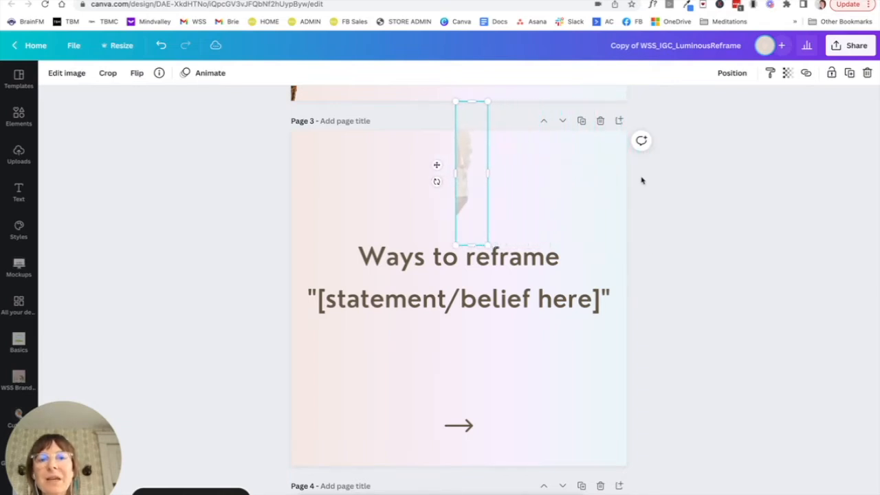
key(Left)
key(Left)
key(Left)
key(Left)
key(Left)
key(Left)
key(Left)
key(Left)
key(Left)
key(Left)
key(Left)
key(Left)
key(Left)
key(Left)
key(Left)
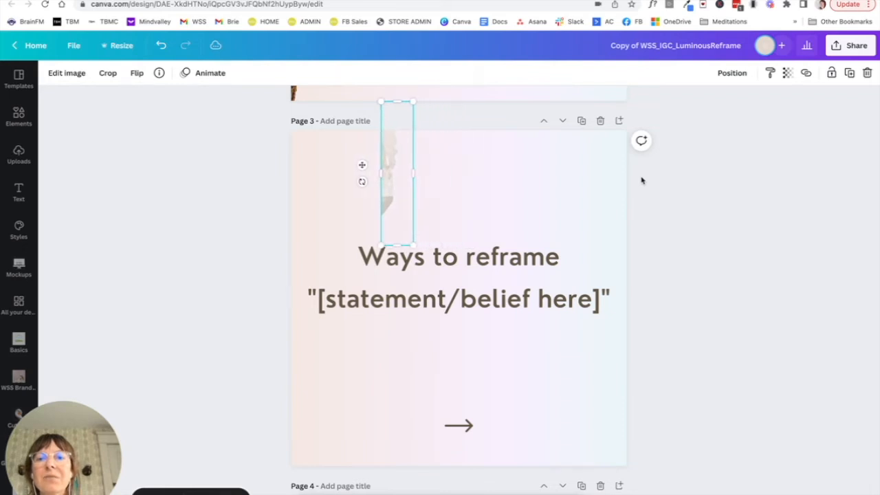
key(Left)
key(Left)
key(Left)
key(Left)
key(Left)
key(Left)
key(Left)
key(Left)
key(Left)
key(Left)
key(Left)
key(Left)
key(Left)
key(Left)
key(Left)
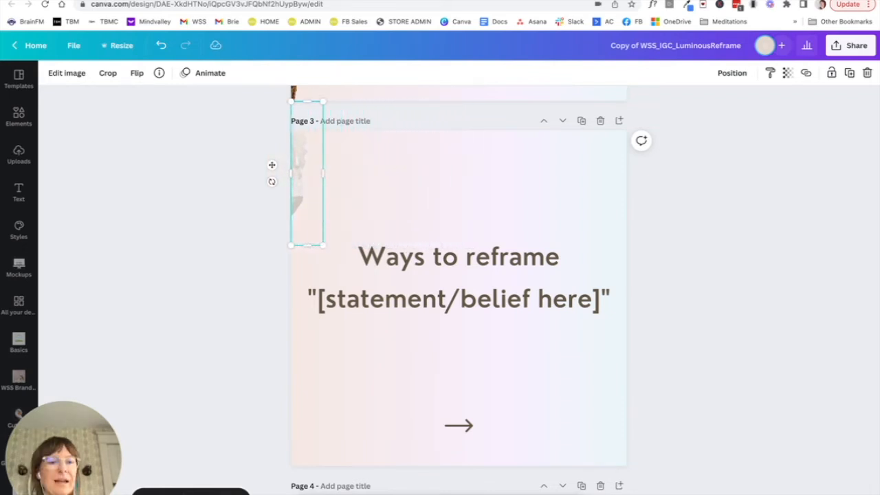
click(594, 222)
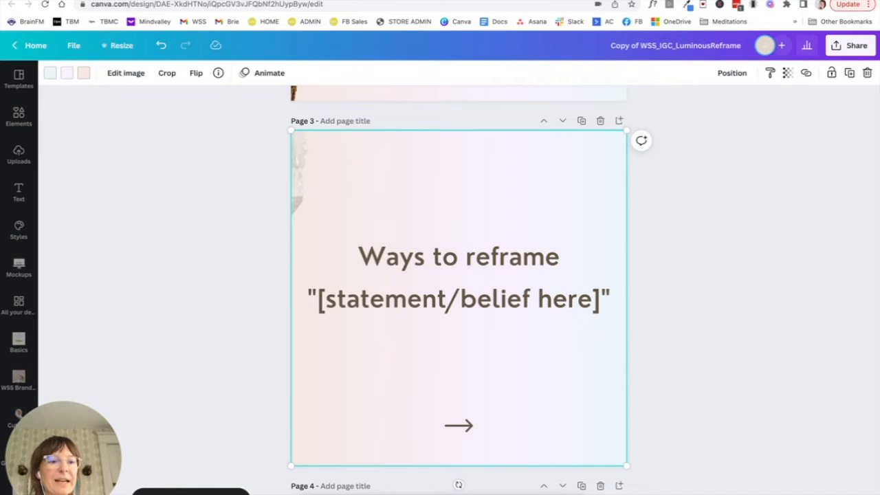
key(alt+super+3)
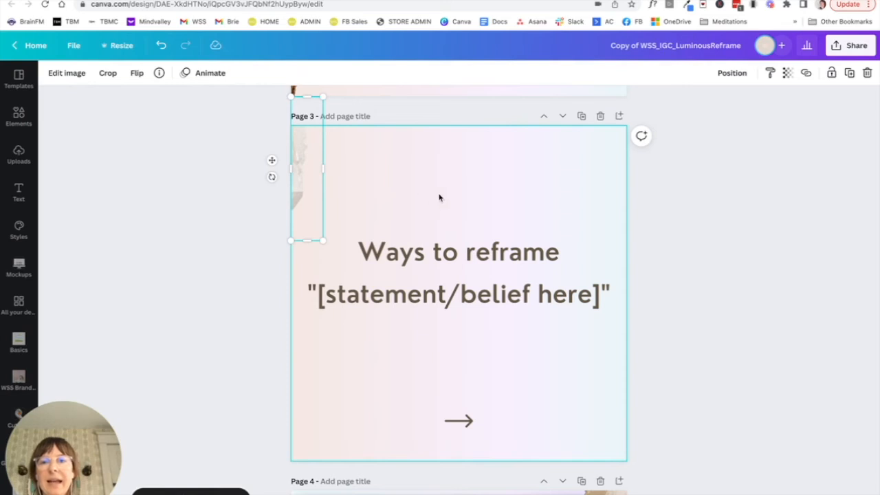
- Paste the full crystal overhanging page 3's lower-right edge, tilt it counterclockwise, and crop in its outer side
click(439, 198)
key(ctrl+v)
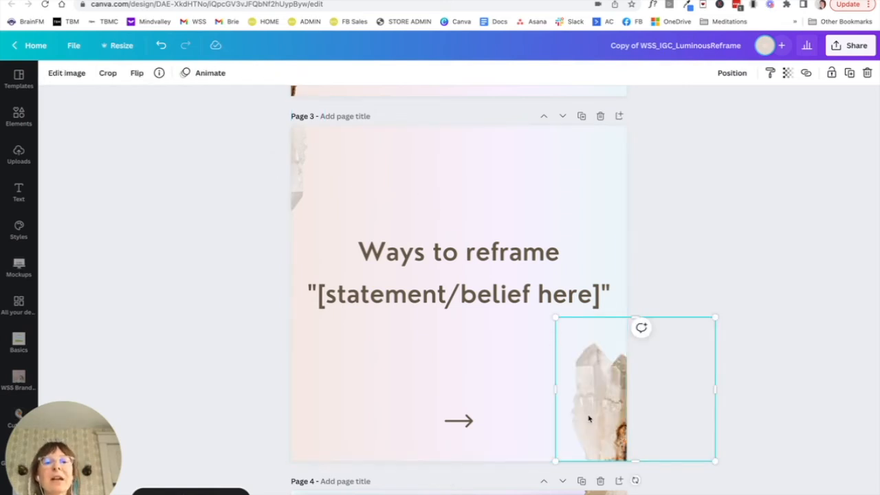
drag(637, 480, 671, 462)
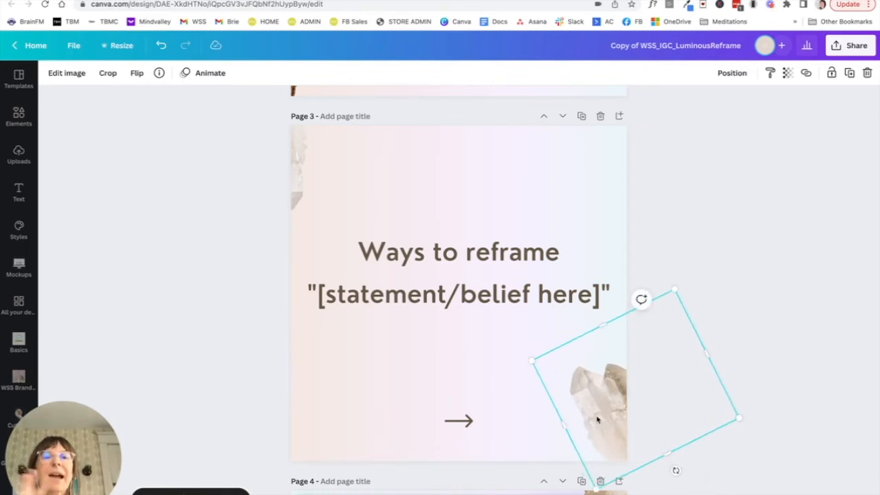
drag(708, 355, 669, 375)
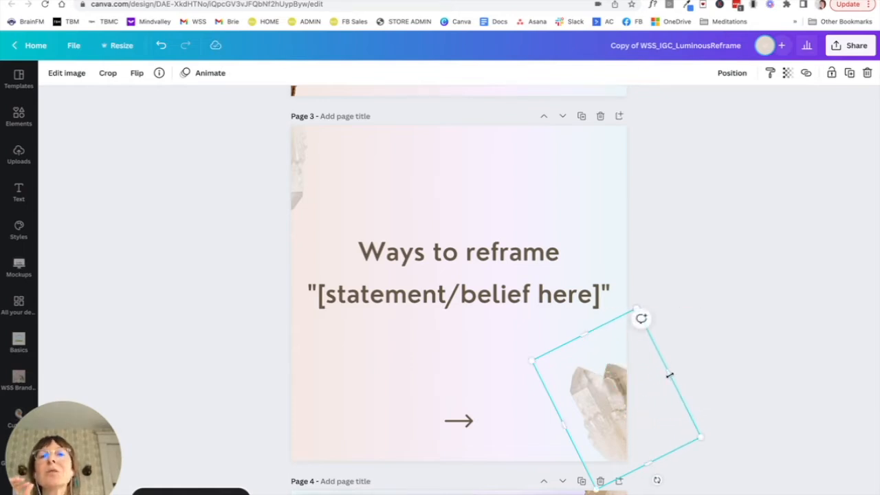
click(491, 347)
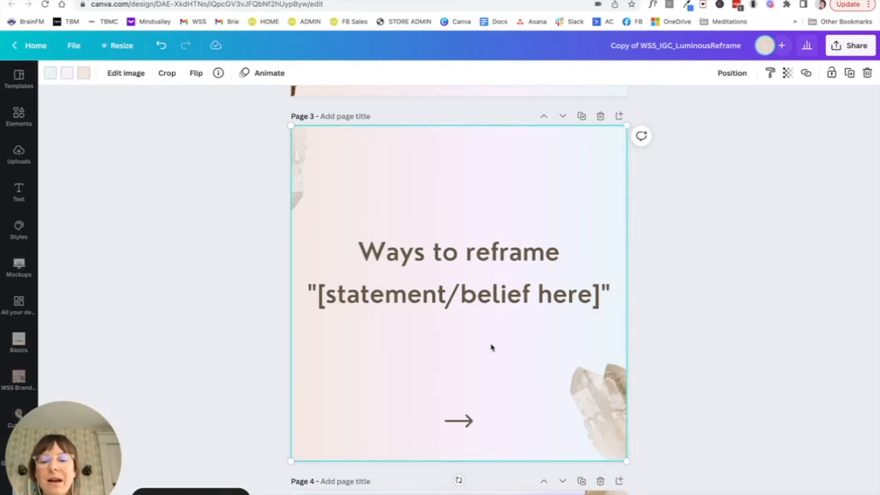
- Add a square to page 3 and resize it into a rectangle in the bottom-right corner, covering the crystal's visible part up to the page edge
key(r)
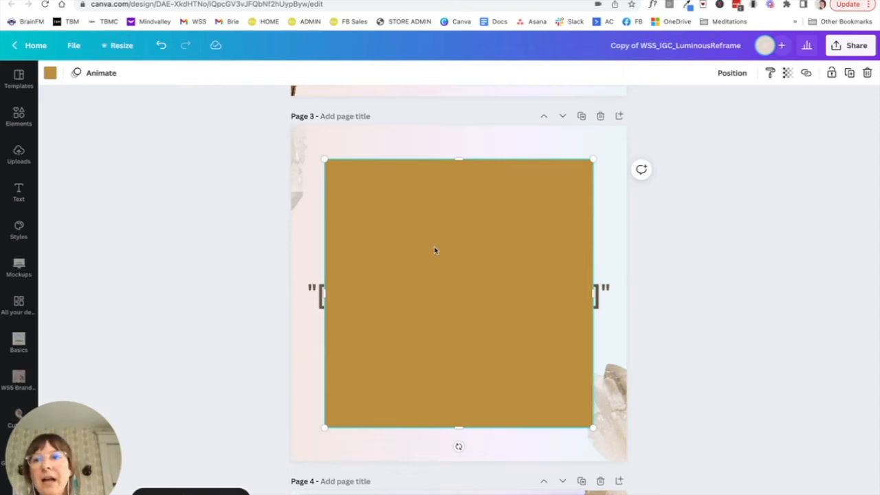
click(18, 115)
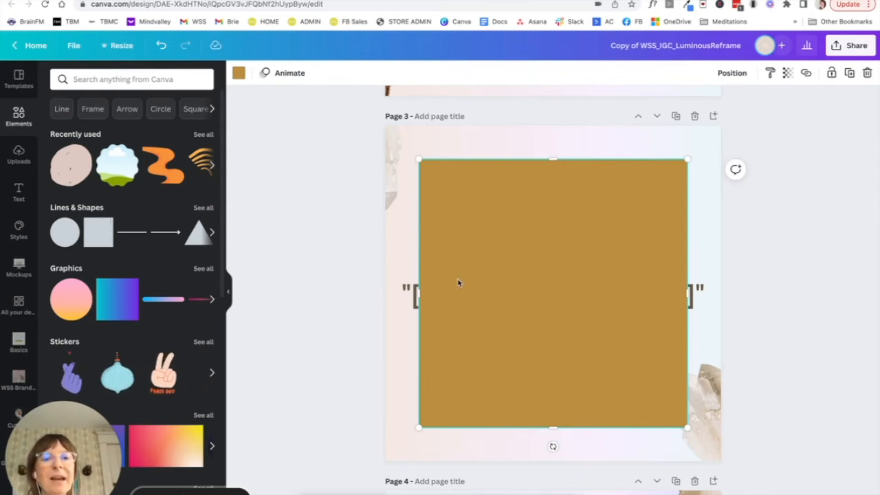
drag(506, 295, 536, 326)
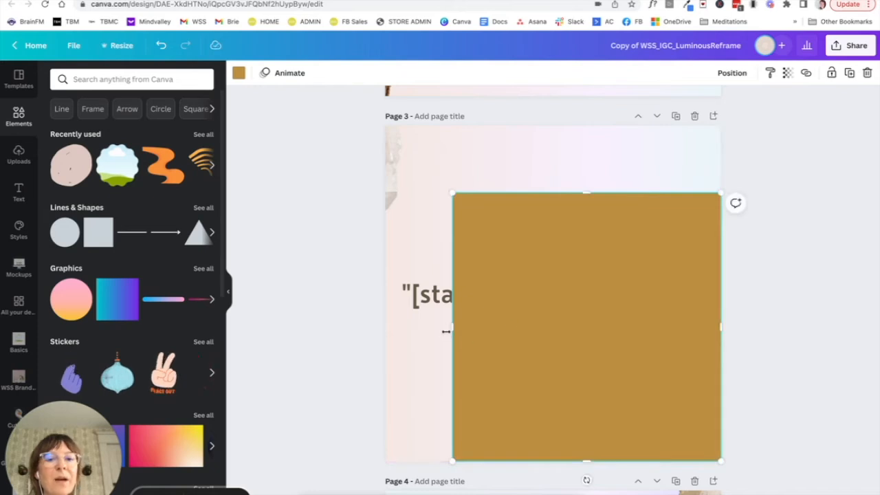
drag(448, 329, 658, 339)
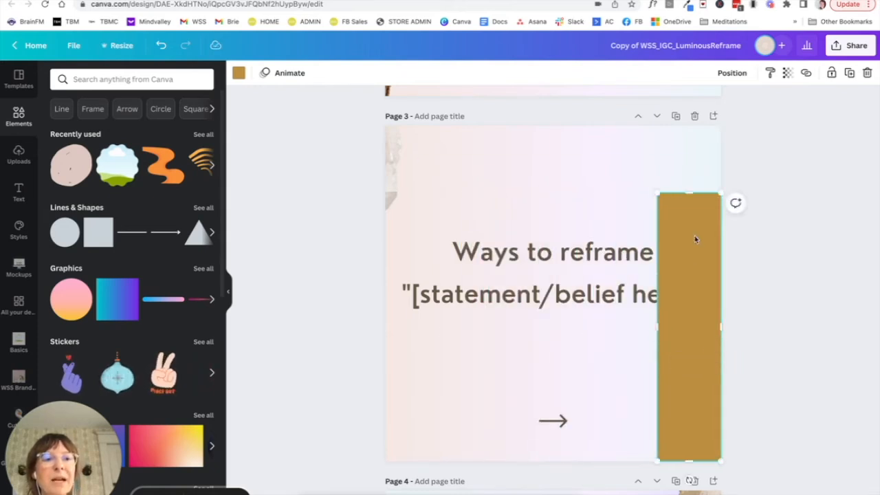
drag(690, 191, 690, 335)
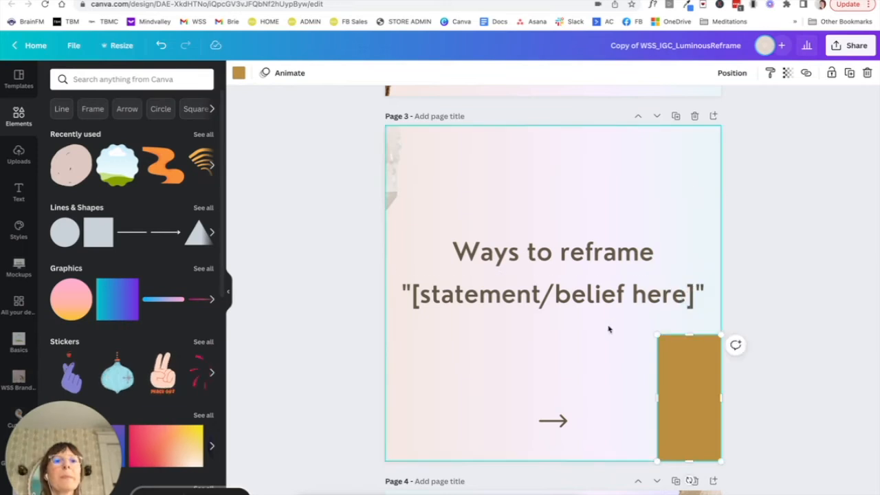
- Duplicate page 3 and delete the crystal sliver at the upper-left edge of the copy
click(676, 117)
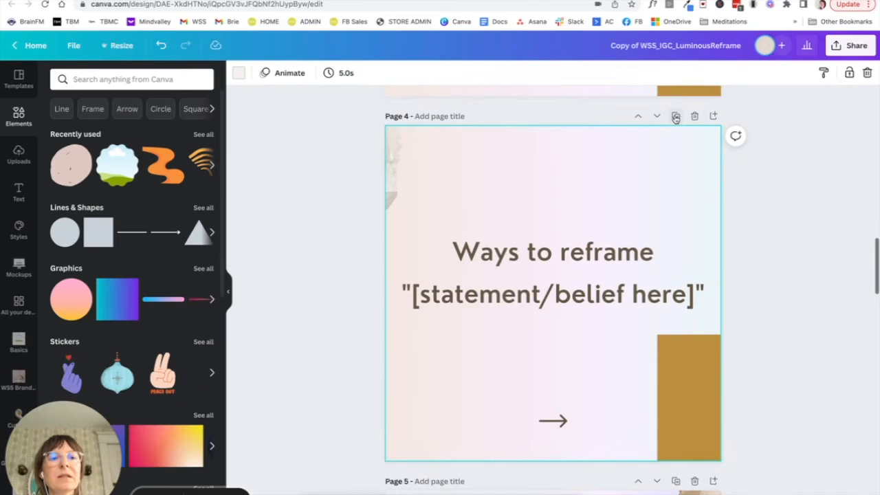
click(390, 173)
key(Delete)
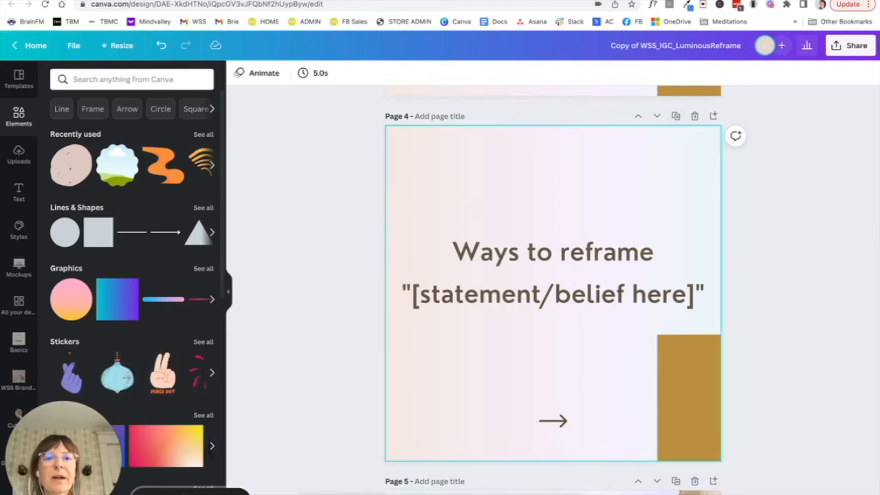
- Delete the rectangle covering the crystal on page 3, keeping the one on page 4
scroll(562, 216, up, 3)
click(685, 140)
key(Delete)
scroll(591, 227, up, 3)
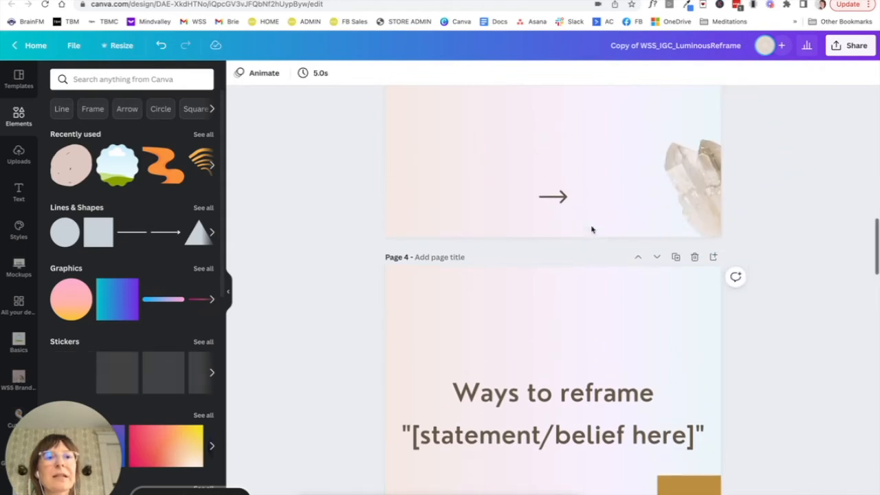
scroll(591, 229, down, 2)
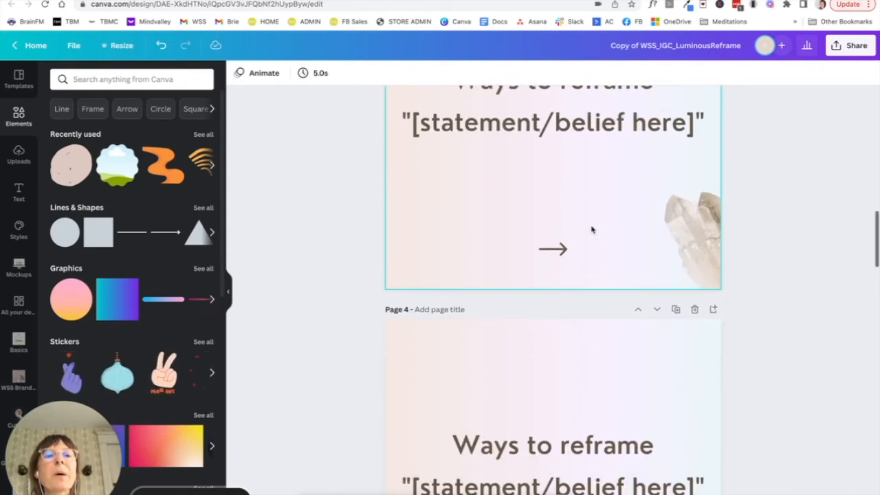
scroll(591, 230, up, 1)
scroll(576, 350, down, 4)
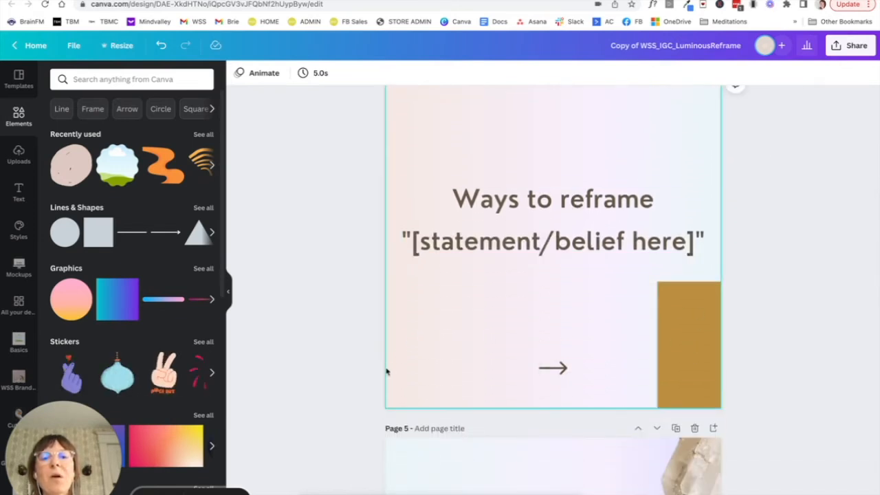
- Select page 4's rectangle and crystal together and move both left until the rectangle sits just outside the page's left edge
click(623, 317)
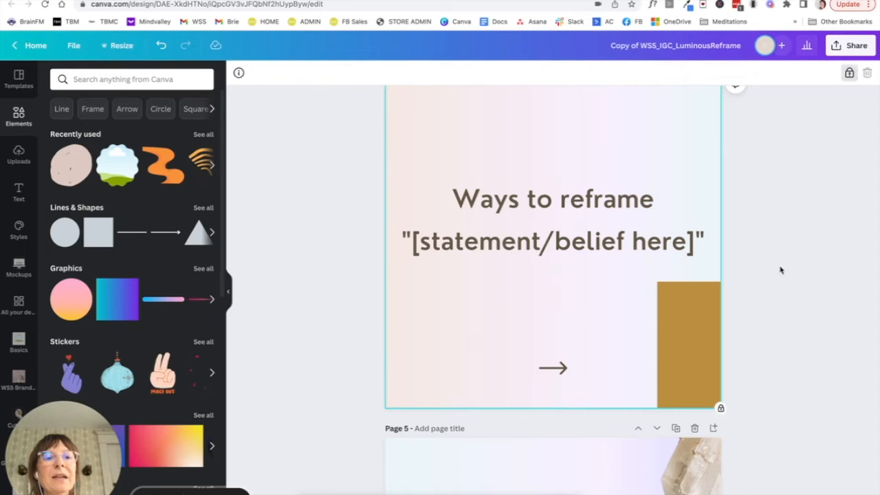
drag(619, 306, 661, 345)
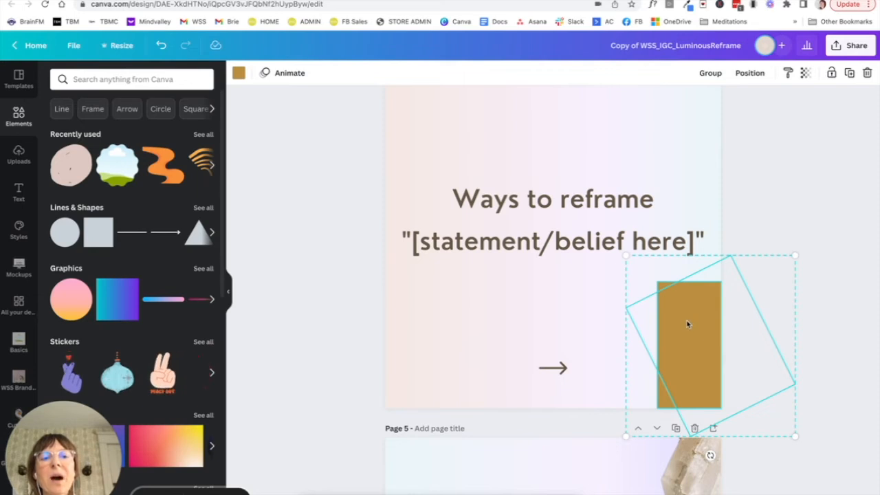
click(616, 306)
drag(617, 299, 696, 356)
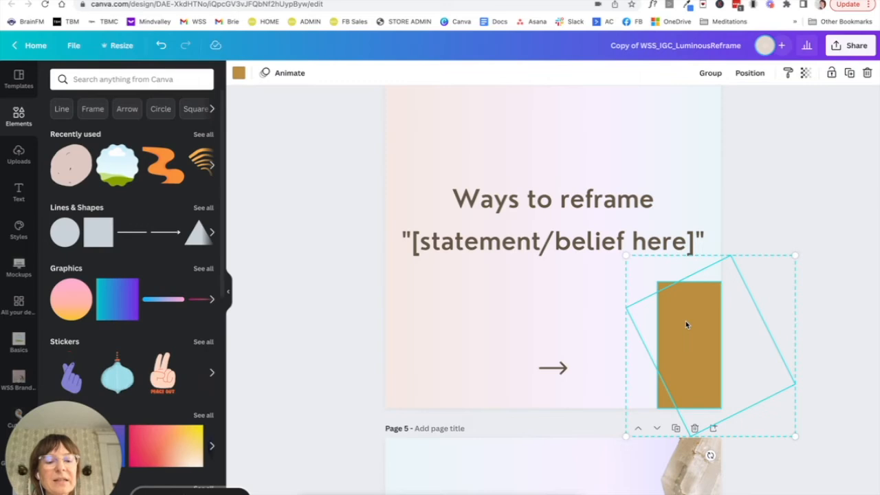
key(shift+Left)
key(shift+Left)
key(shift+Left)
key(shift+Left)
key(shift+Left)
key(shift+Left)
key(shift+Left)
key(shift+Left)
key(shift+Left)
key(shift+Left)
key(shift+Left)
key(shift+Left)
key(shift+Left)
key(shift+Left)
key(shift+Left)
key(shift+Left)
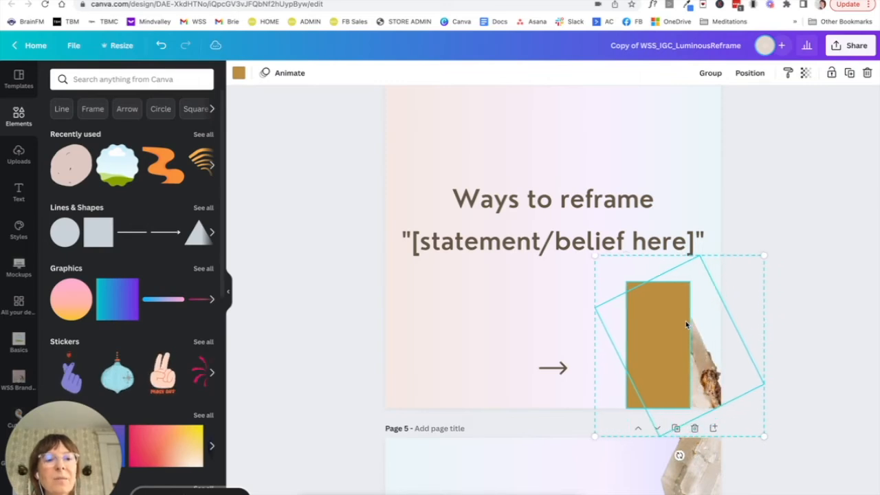
key(shift+Left)
key(shift+Left)
key(shift+Left)
key(shift+Left)
key(shift+Left)
key(shift+Left)
key(shift+Left)
key(shift+Left)
key(shift+Left)
key(shift+Left)
key(shift+Left)
key(shift+Left)
key(shift+Left)
key(shift+Left)
key(shift+Left)
key(shift+Left)
key(shift+Left)
key(shift+Left)
key(shift+Left)
key(shift+Left)
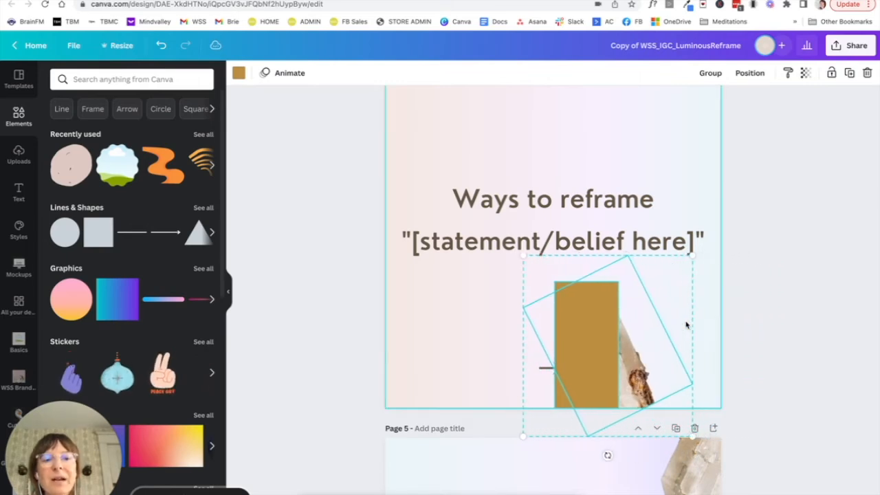
key(shift+Left)
key(shift+Left)
key(shift+Left)
key(shift+Left)
key(shift+Left)
key(shift+Left)
key(shift+Left)
key(shift+Left)
key(shift+Left)
key(shift+Left)
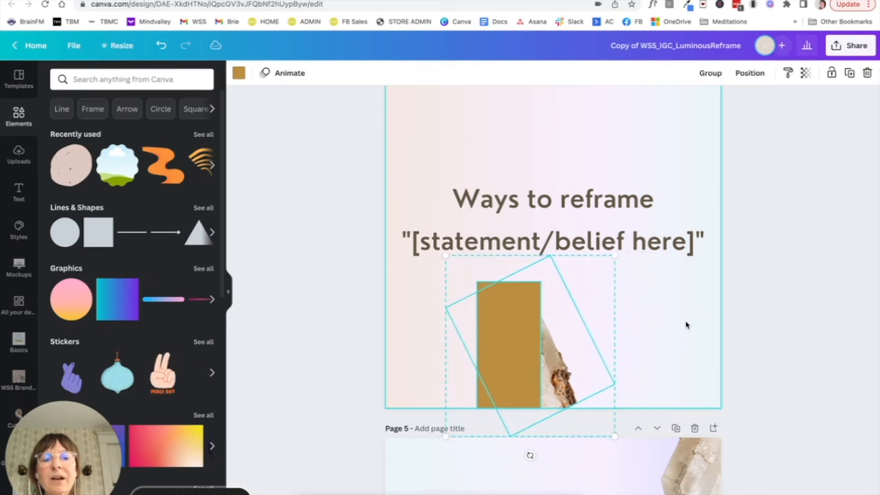
key(shift+Left)
key(shift+Left)
key(shift+Left)
key(shift+Left)
key(shift+Left)
key(shift+Left)
key(shift+Left)
key(shift+Left)
key(shift+Left)
key(shift+Left)
key(shift+Left)
key(shift+Left)
key(shift+Left)
key(shift+Left)
key(shift+Left)
key(shift+Left)
key(shift+Left)
key(shift+Left)
key(shift+Left)
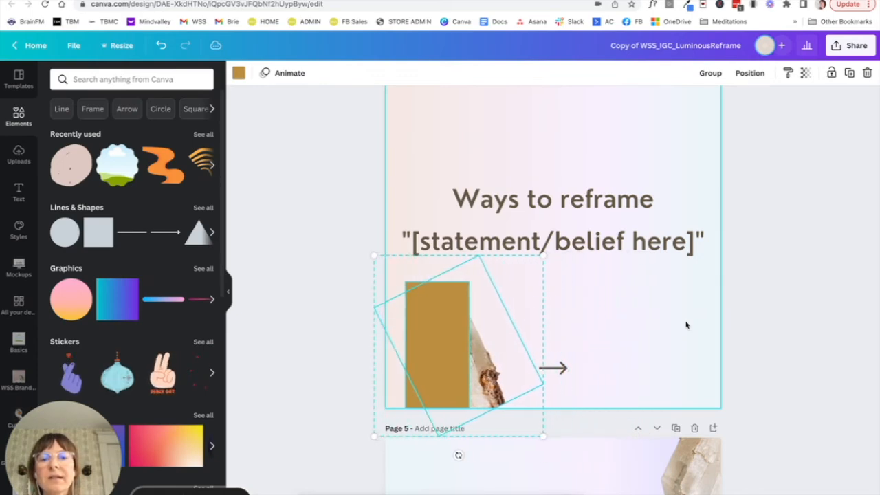
key(Left)
key(Left)
key(Left)
key(Left)
key(Left)
key(Left)
key(Left)
key(Left)
key(Left)
key(Left)
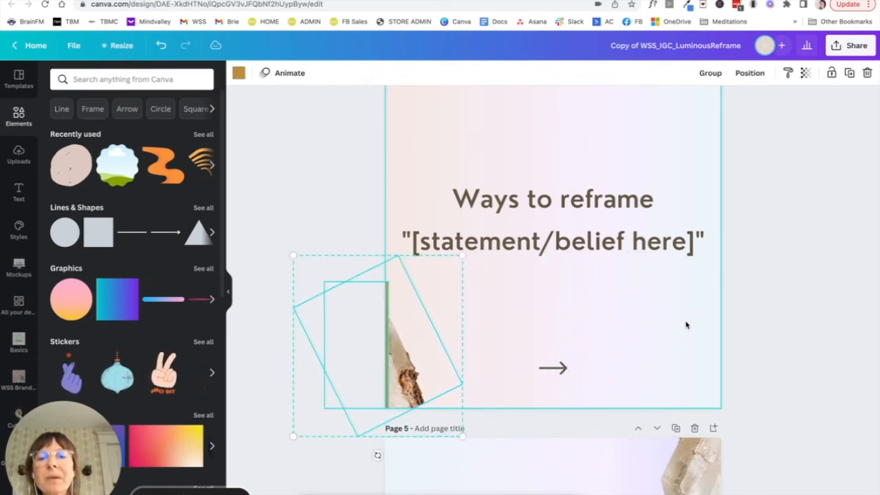
key(Left)
key(Left)
key(Left)
key(Left)
key(Left)
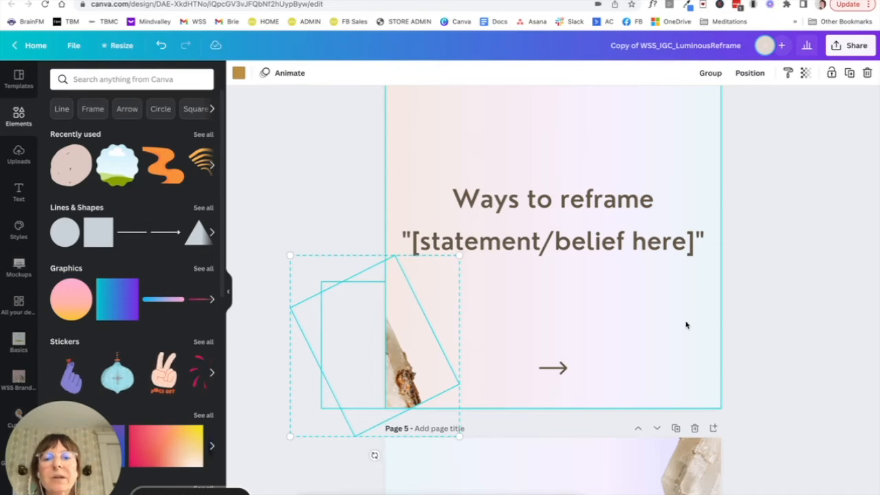
click(362, 163)
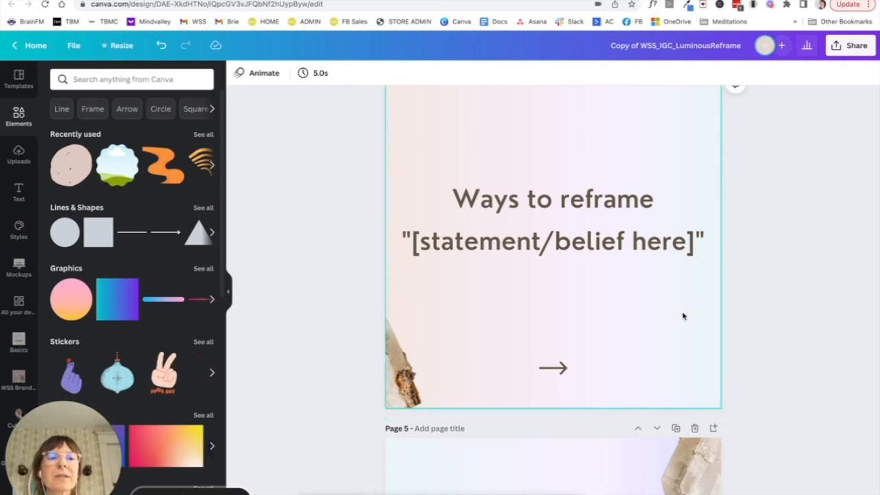
- Search the elements for "organic shape" and place the white blob in page 4's lower-right area
click(821, 489)
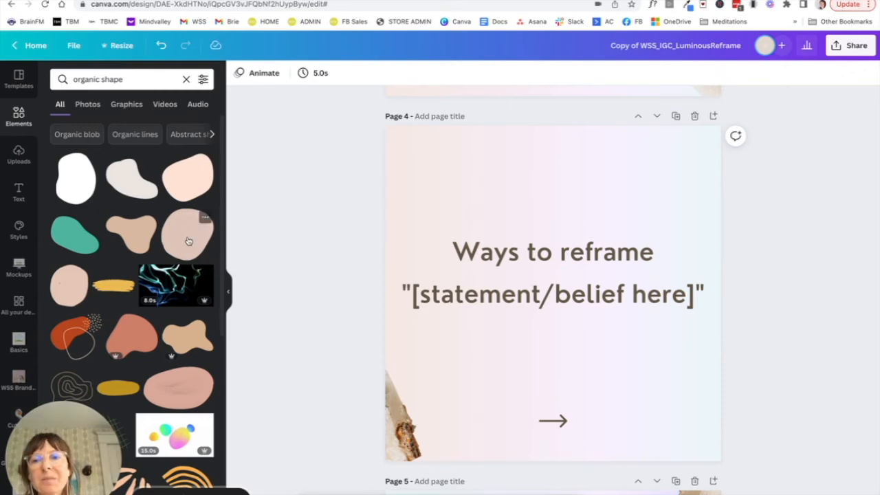
click(76, 181)
drag(535, 349, 621, 419)
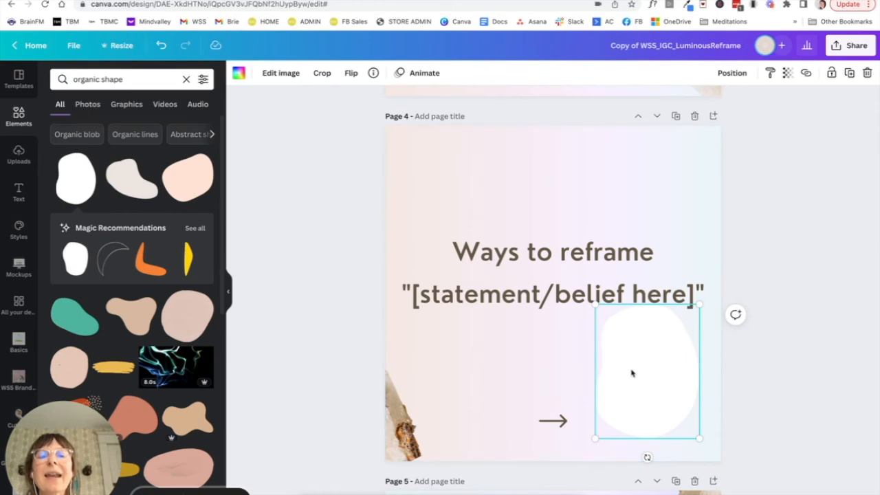
- Move the white blob on page 4 so it hangs partly over the page's right edge
drag(632, 373, 686, 382)
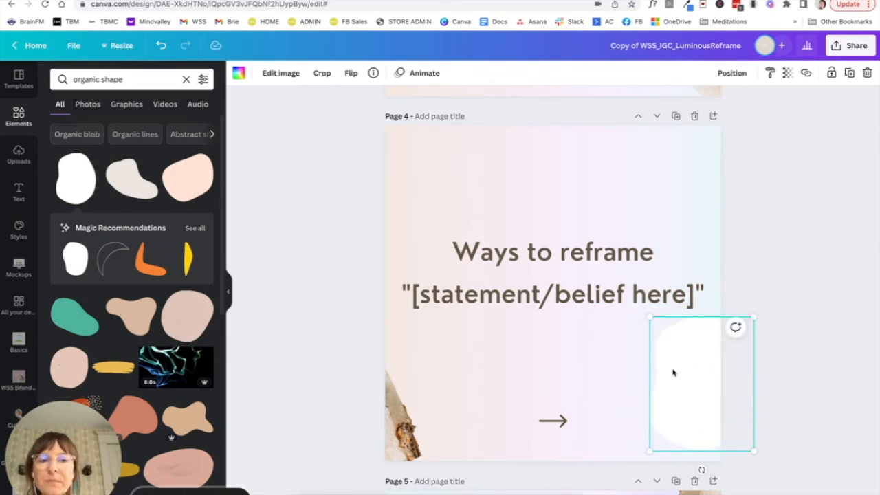
click(628, 373)
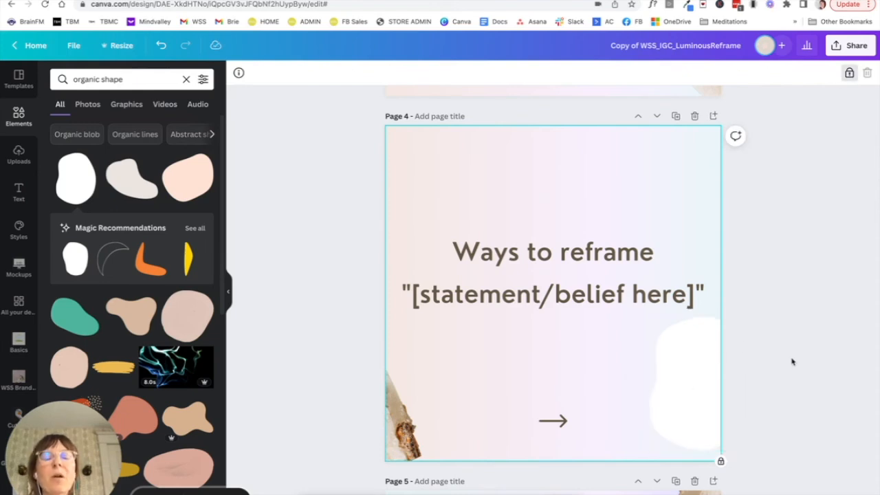
click(715, 367)
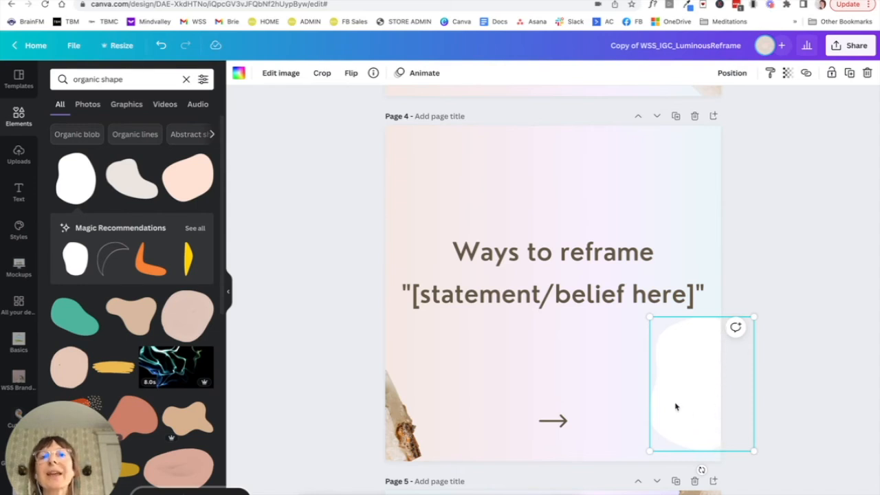
click(590, 353)
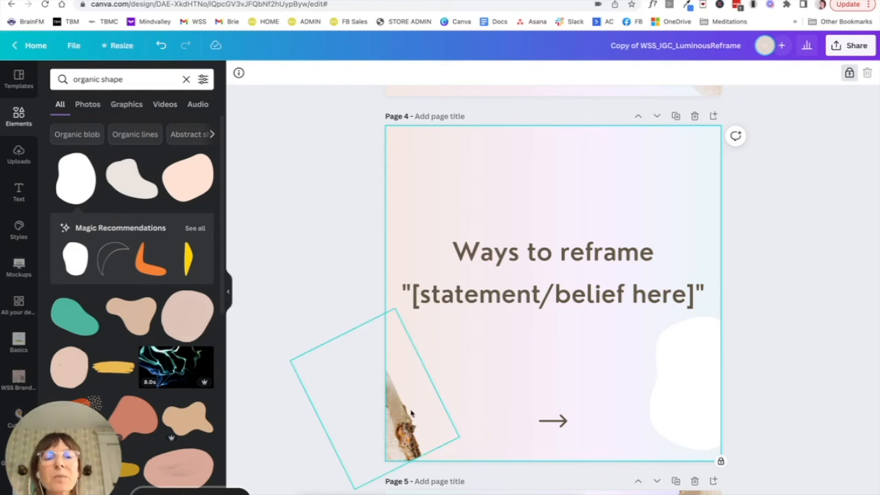
click(672, 376)
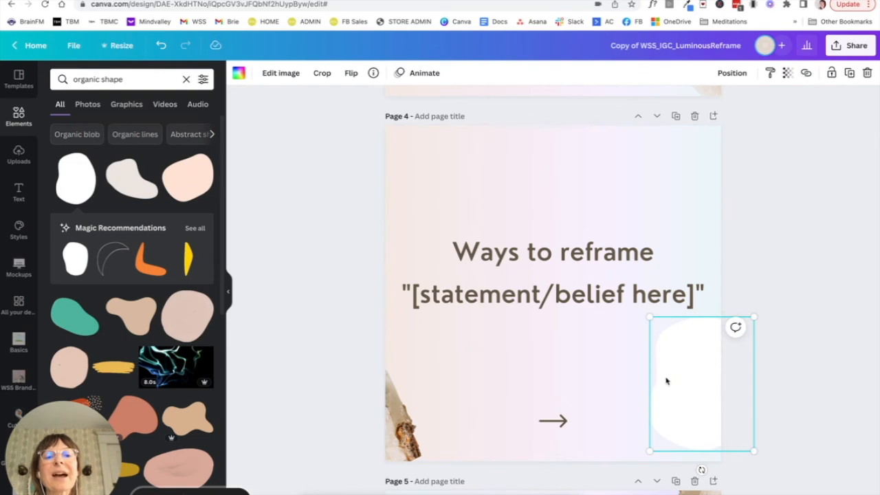
- Add a rectangle to page 4 and size it to cover the white blob, flush with the page's lower-right corner
click(608, 362)
key(r)
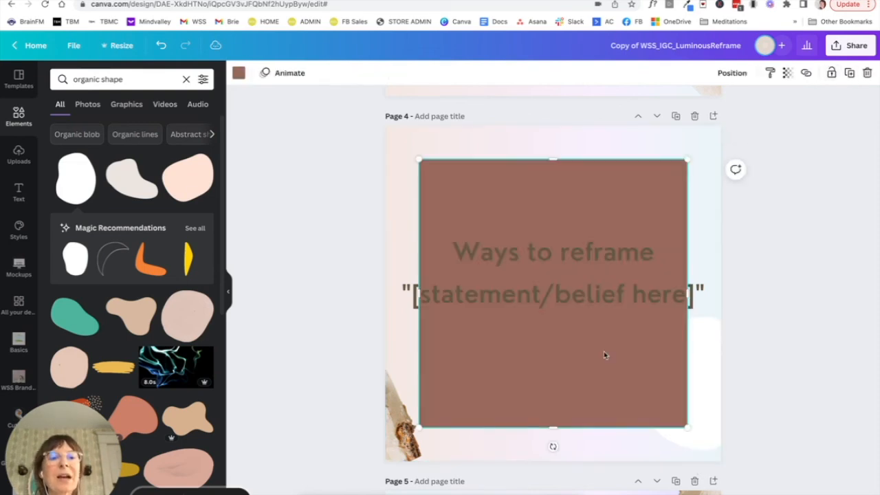
drag(417, 161, 568, 265)
drag(587, 367, 621, 395)
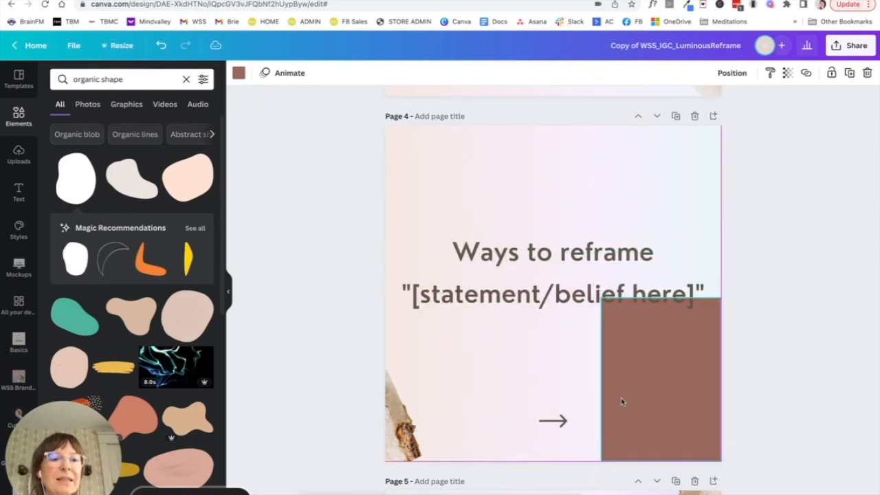
mouse_move(664, 298)
mouse_down()
mouse_move(663, 346)
mouse_move(664, 308)
mouse_up()
drag(609, 385, 622, 385)
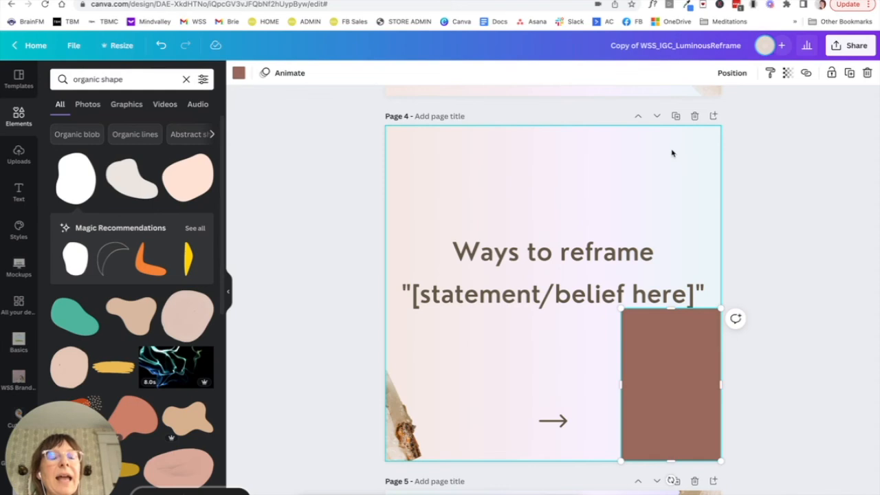
- Duplicate page 4 and delete the crystal at the lower-left edge of the copy
click(676, 115)
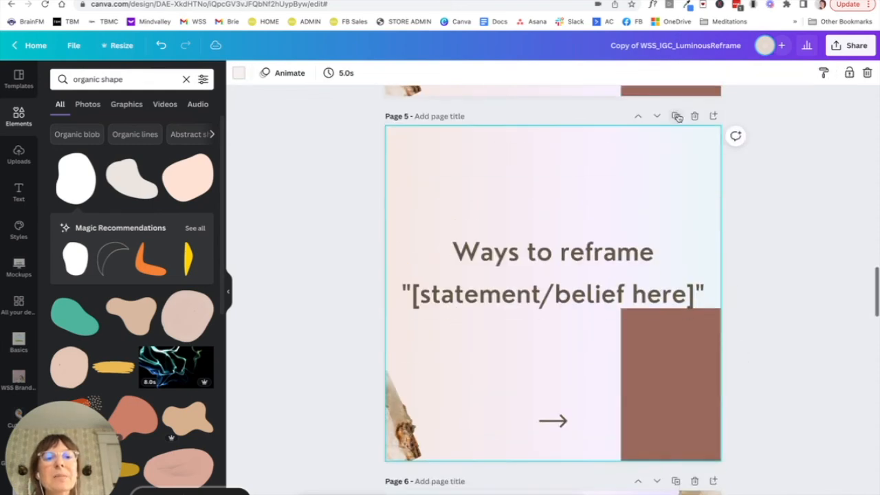
click(406, 420)
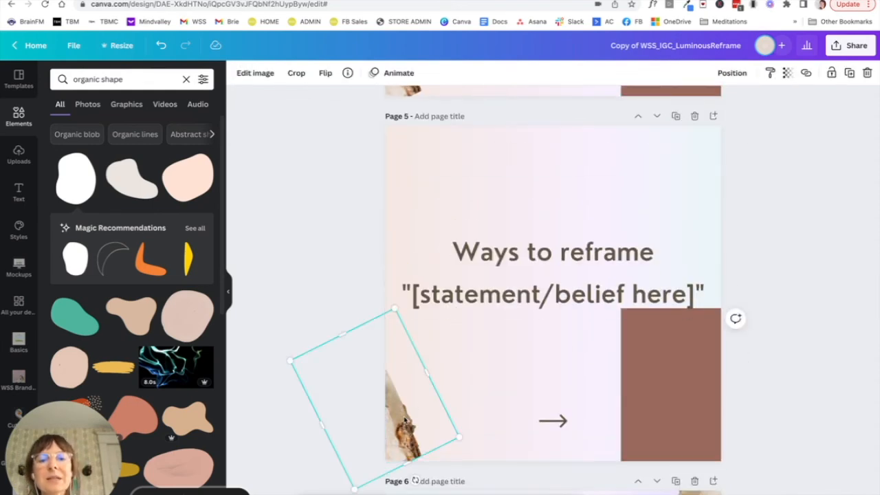
key(Delete)
- Select page 5's rectangle and blob together and move both left until the rectangle sits just outside the page's left edge
drag(585, 349, 686, 390)
key(shift+Left)
key(shift+Left)
key(shift+Left)
key(shift+Left)
key(shift+Left)
key(shift+Left)
key(shift+Left)
key(shift+Left)
key(shift+Left)
key(shift+Left)
key(shift+Left)
key(shift+Left)
key(shift+Left)
key(shift+Left)
key(shift+Left)
key(shift+Left)
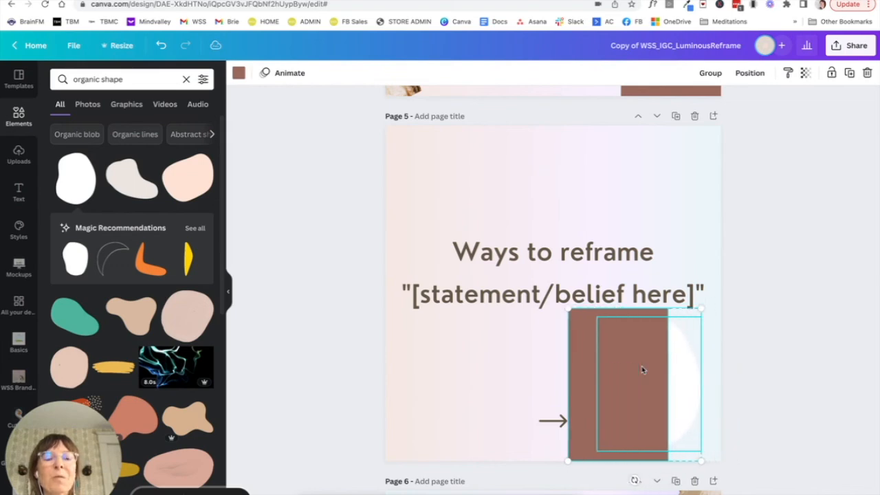
key(shift+Left)
key(shift+Left)
key(shift+Left)
key(shift+Left)
key(shift+Left)
key(shift+Left)
key(shift+Left)
key(shift+Left)
key(shift+Left)
key(shift+Left)
key(shift+Left)
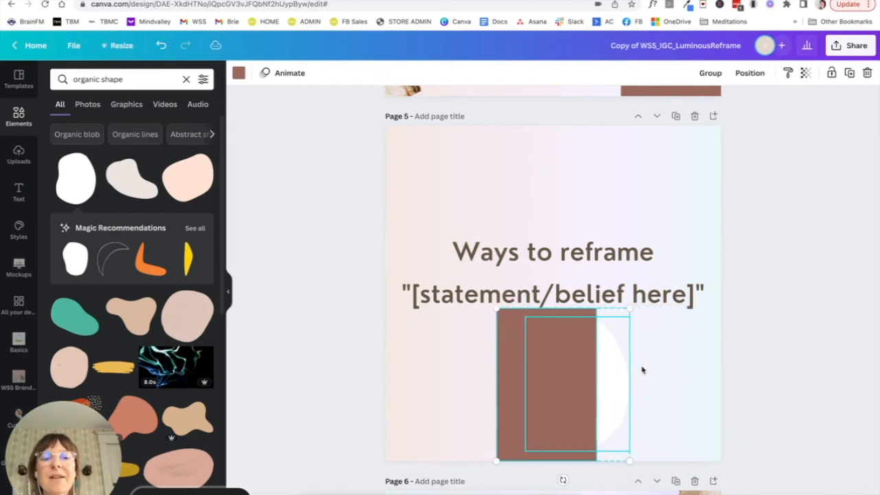
key(shift+Left)
key(shift+Left)
key(shift+Left)
key(shift+Left)
key(shift+Left)
key(shift+Left)
key(shift+Left)
key(shift+Left)
key(shift+Left)
key(shift+Left)
key(shift+Left)
key(shift+Left)
key(shift+Left)
key(shift+Left)
key(shift+Left)
key(shift+Left)
key(shift+Left)
key(shift+Left)
key(shift+Left)
key(shift+Left)
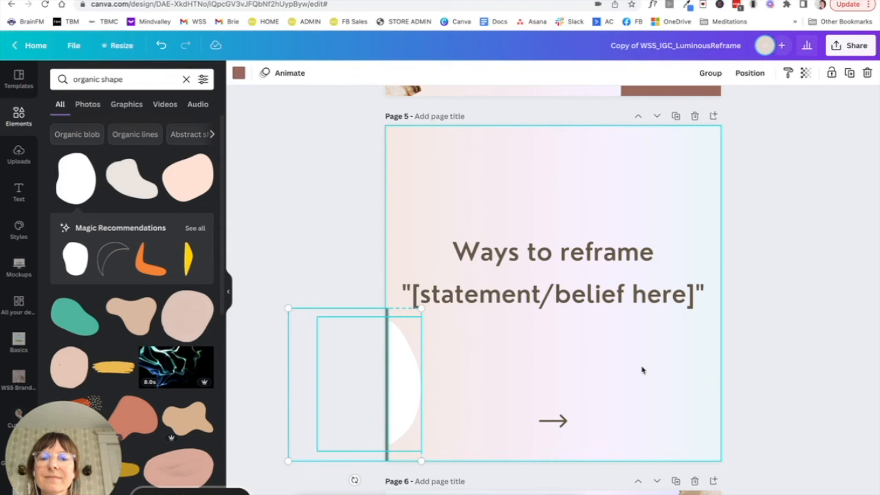
click(642, 368)
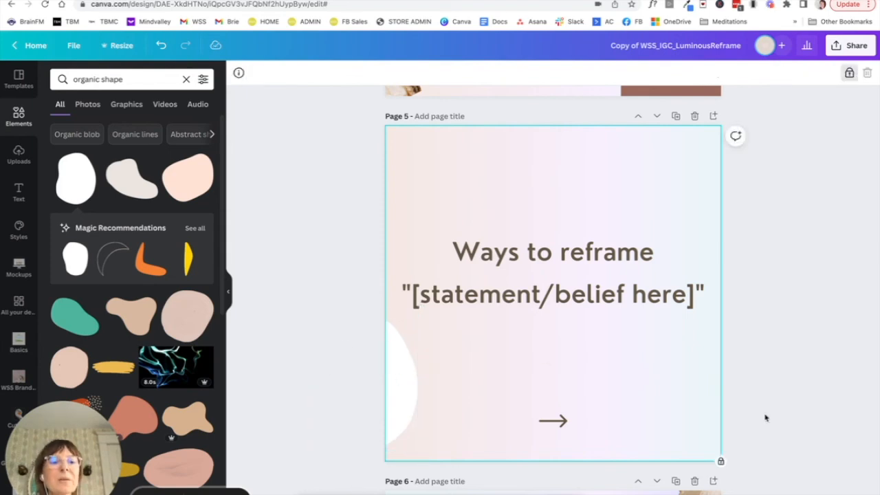
- Delete the rectangle covering the blob on page 4 and show all pages in a grid to check the join
click(811, 493)
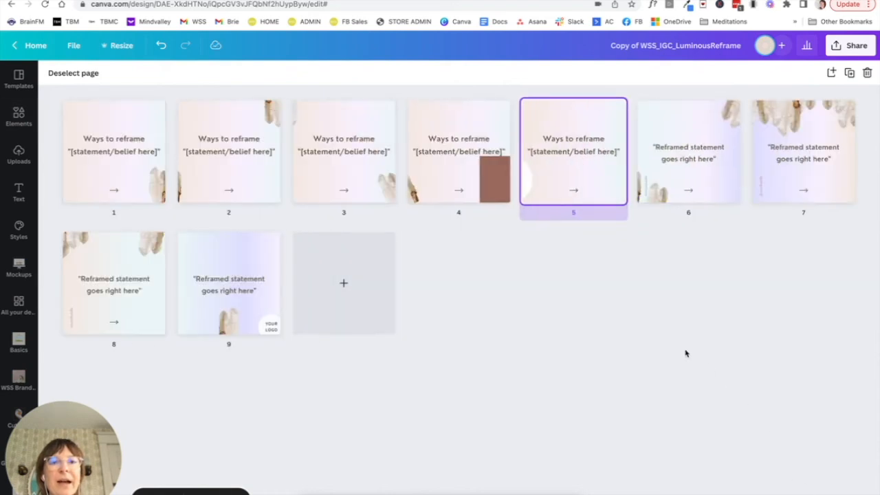
click(489, 193)
double_click(489, 193)
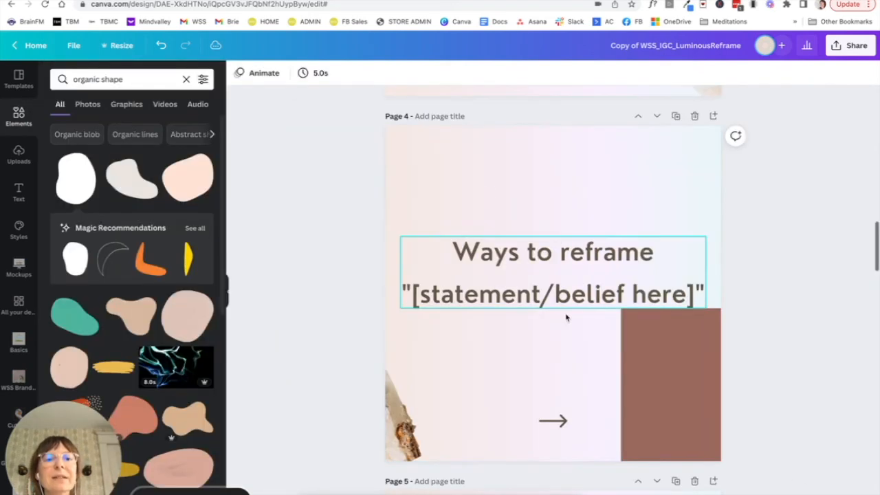
click(662, 387)
key(Delete)
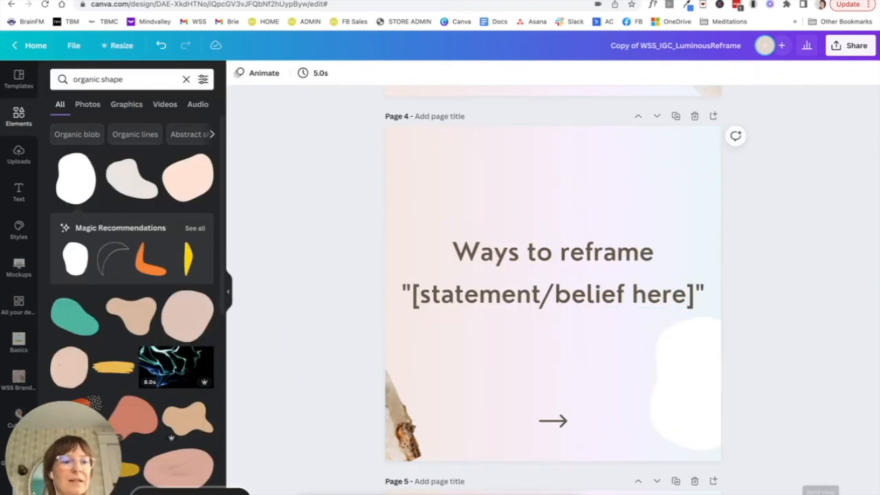
click(811, 489)
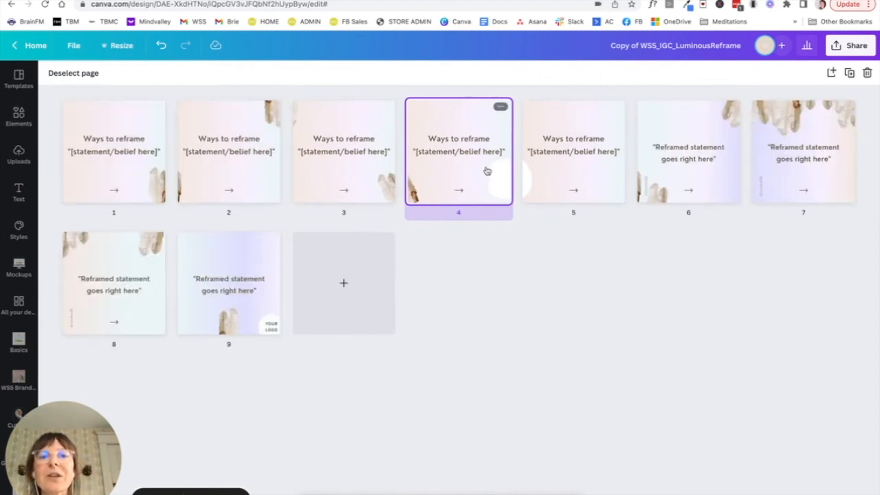